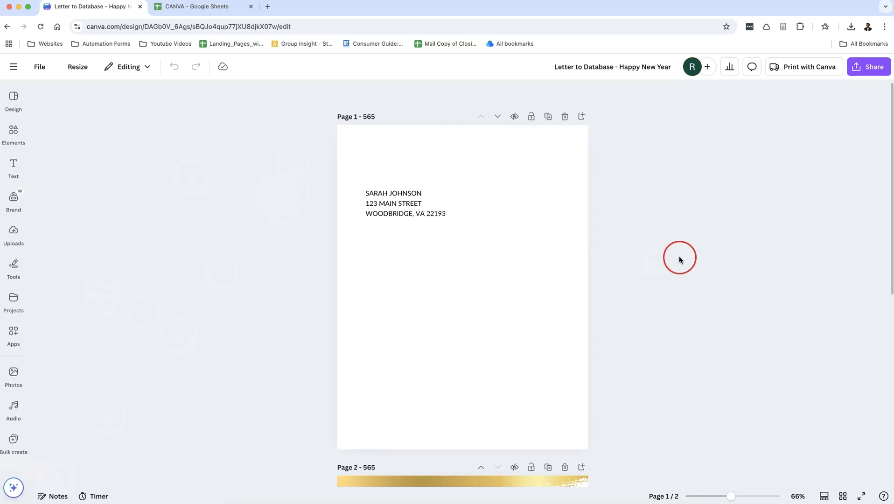
Step: Scroll through the letter and select the letter body on page 2
scroll(676, 259, "down", 8)
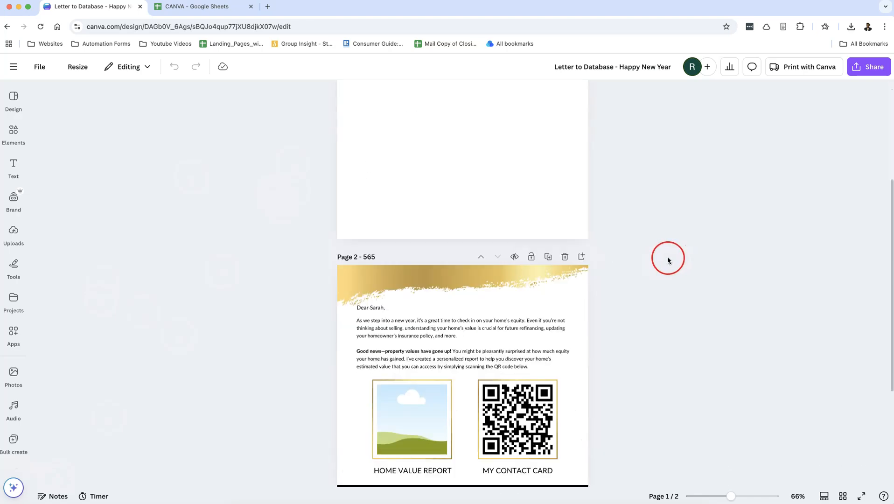
scroll(667, 260, "up", 8)
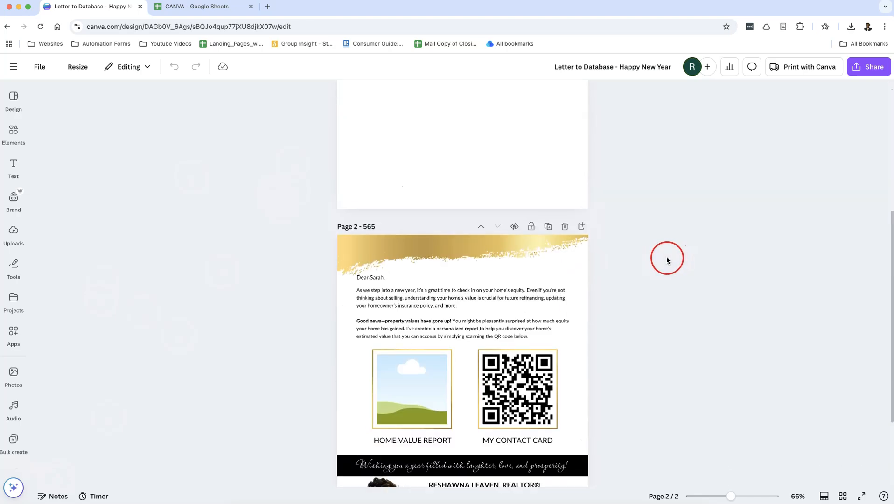
scroll(665, 260, "up", 1)
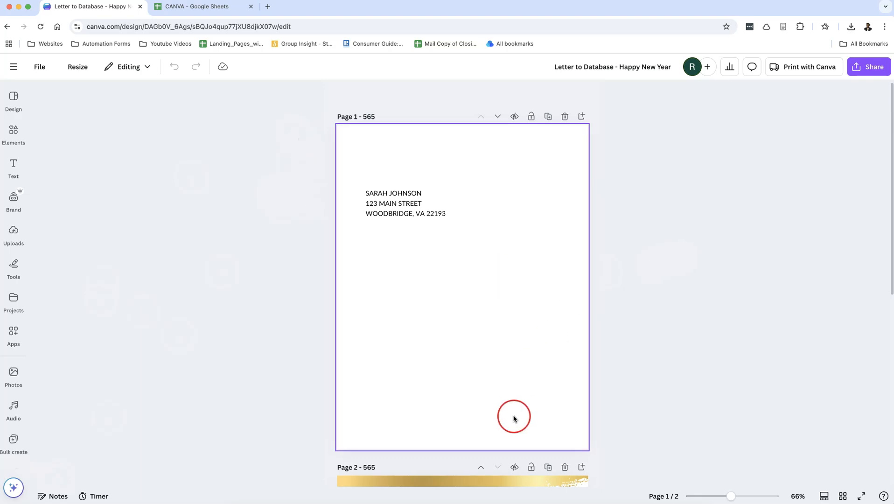
scroll(429, 309, "down", 5)
scroll(437, 309, "up", 5)
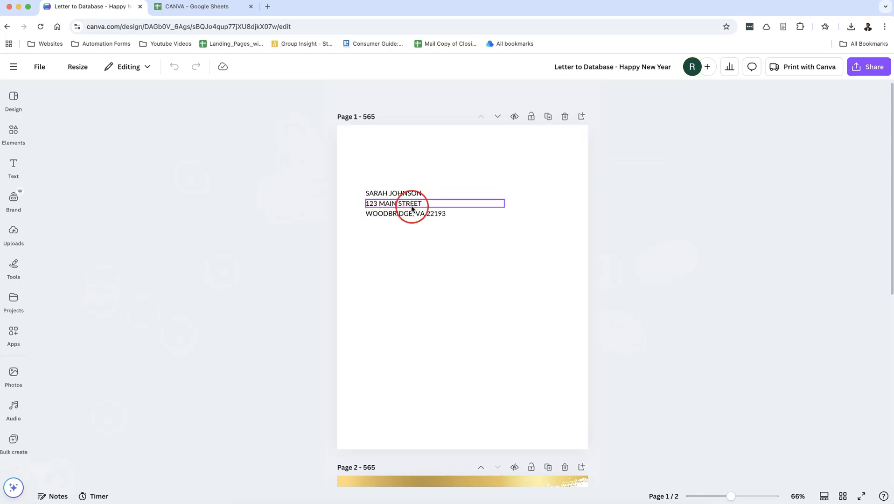
scroll(516, 273, "down", 6)
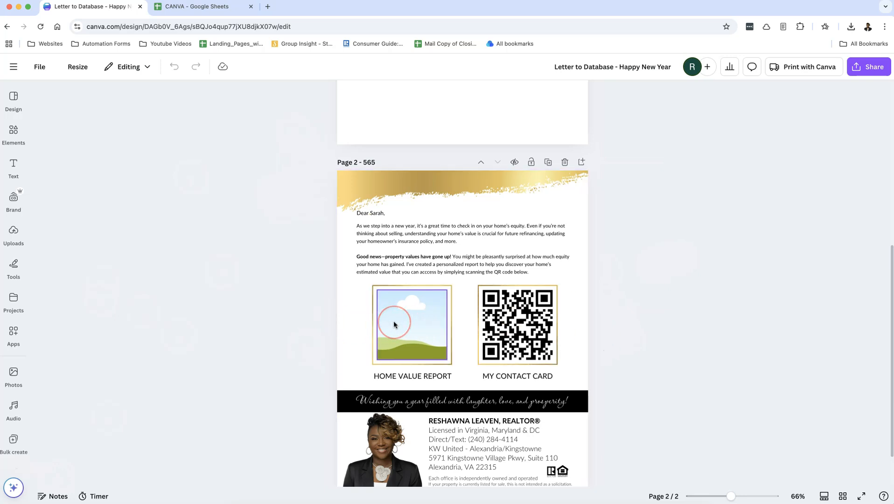
left_click(564, 325)
left_click(484, 241)
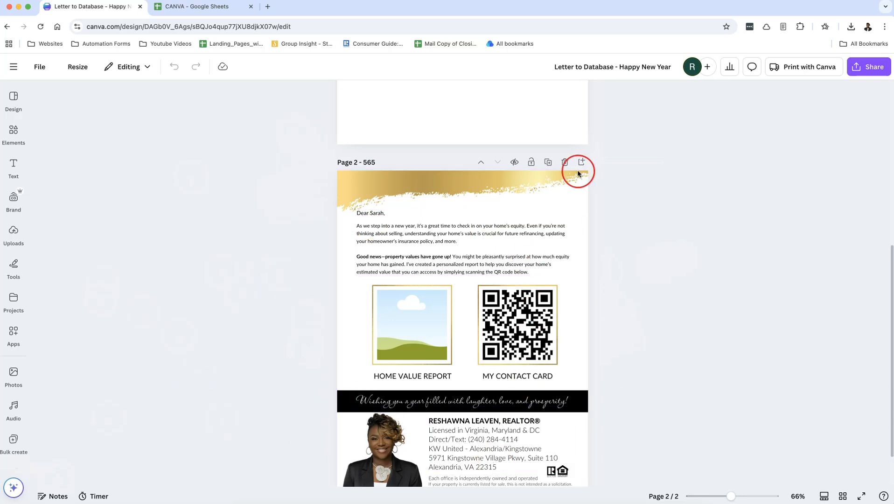
scroll(573, 247, "up", 5)
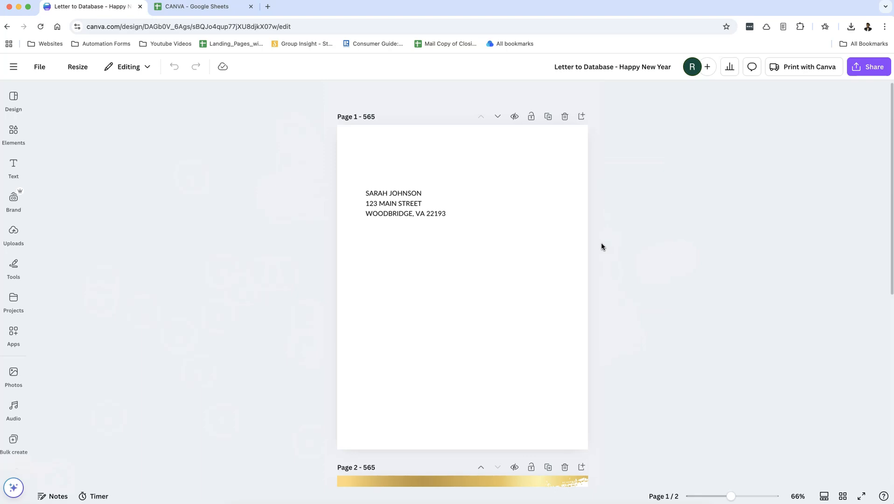
Step: Browse the Projects, Audio, Photos and Apps sidebar panels
left_click(26, 258)
left_click(18, 294)
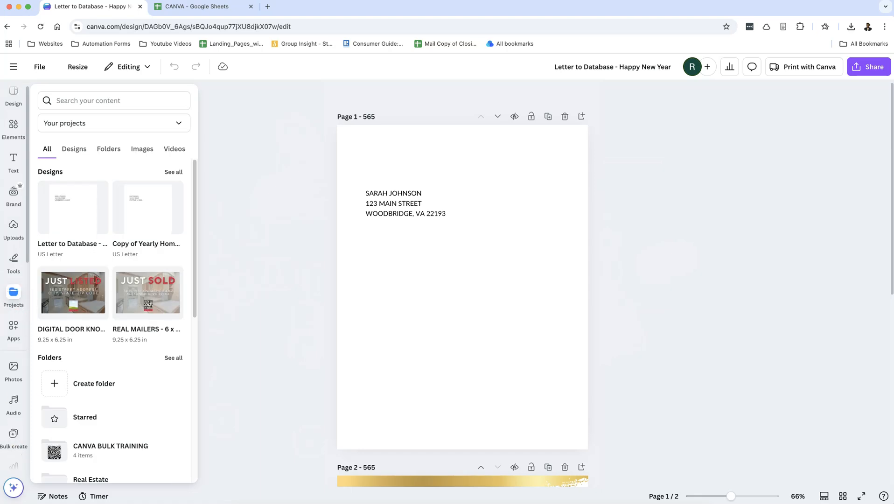
left_click(14, 436)
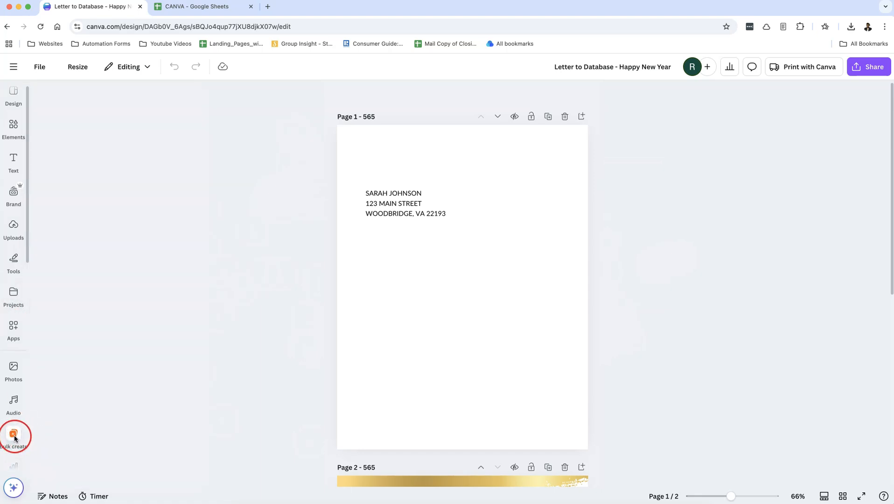
left_click(14, 405)
left_click(14, 366)
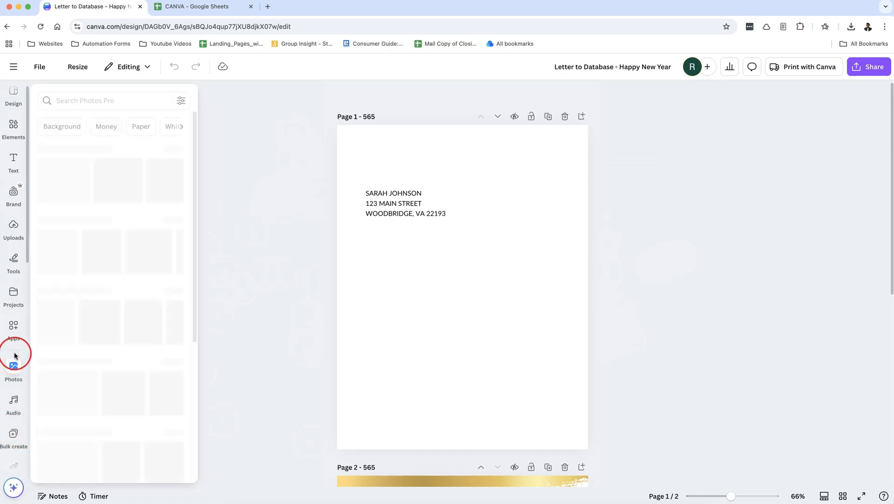
left_click(14, 336)
left_click(19, 296)
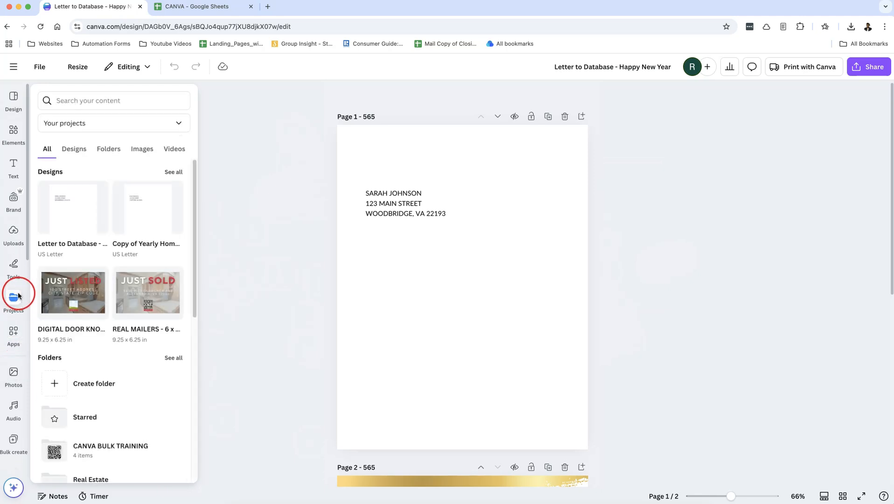
Step: Browse the Brand, Uploads, Text, Elements and Design sidebar panels
left_click(17, 213)
left_click(17, 226)
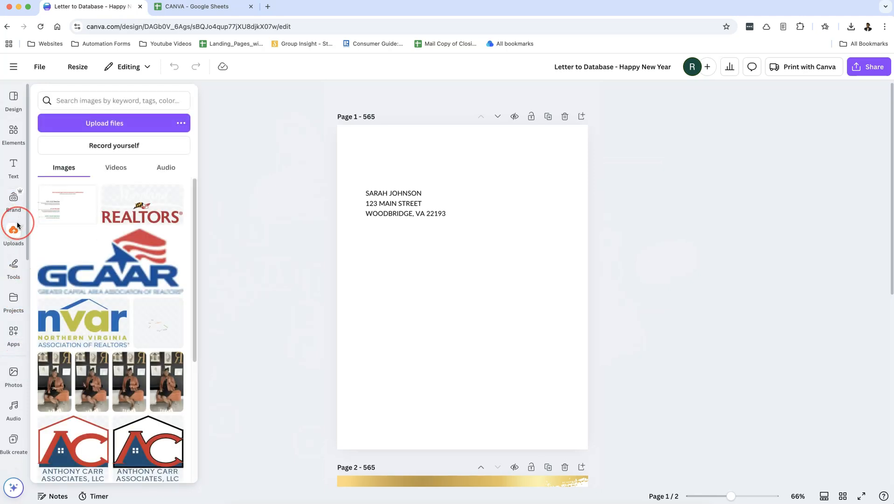
left_click(15, 168)
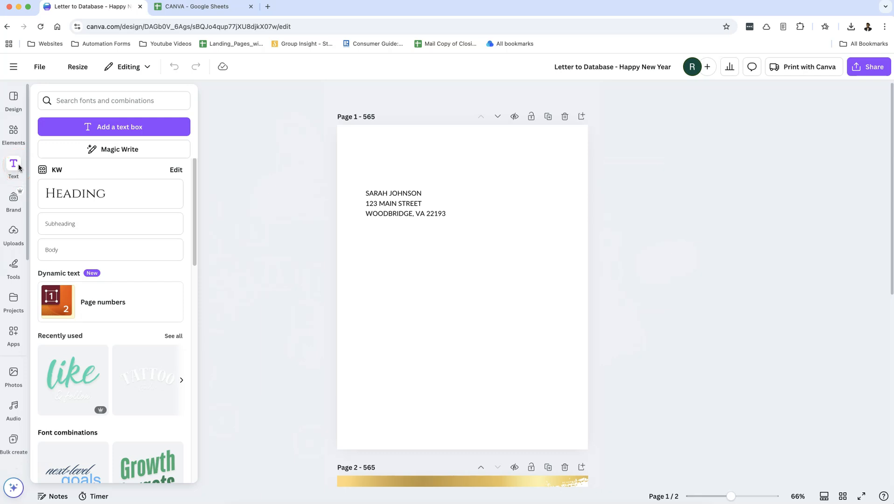
left_click(14, 132)
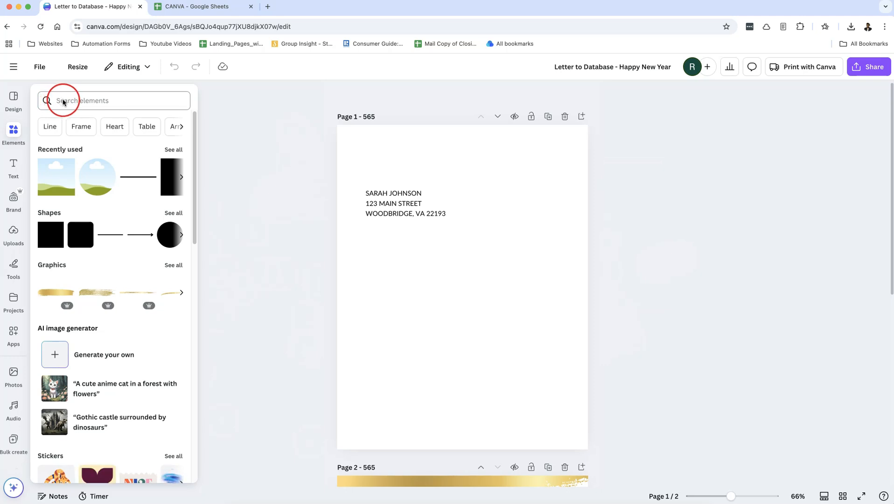
left_click(14, 99)
left_click(13, 198)
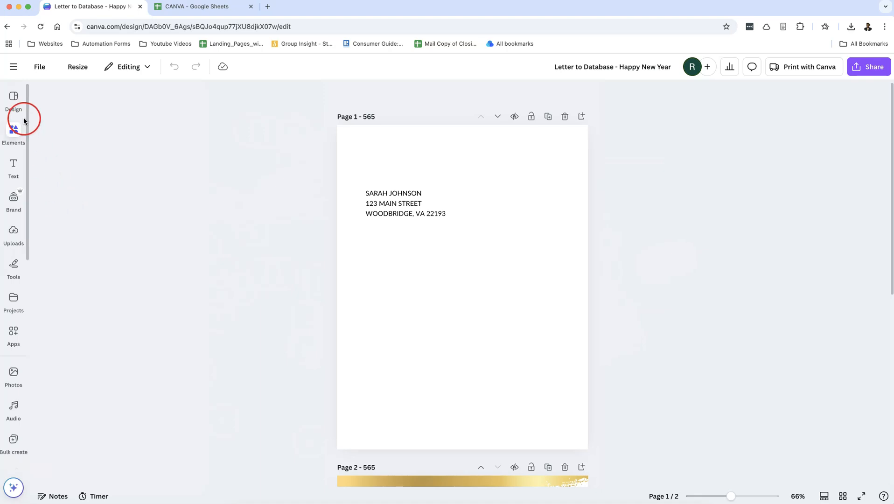
left_click(13, 131)
Step: Search the Apps directory for 'bulk' and open the Bulk create app
left_click(8, 332)
left_click(103, 95)
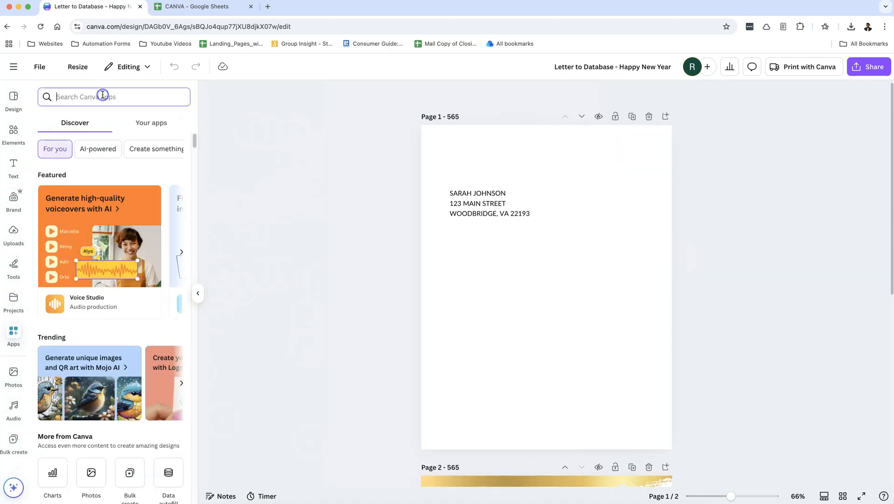
type("bulk")
key("Return")
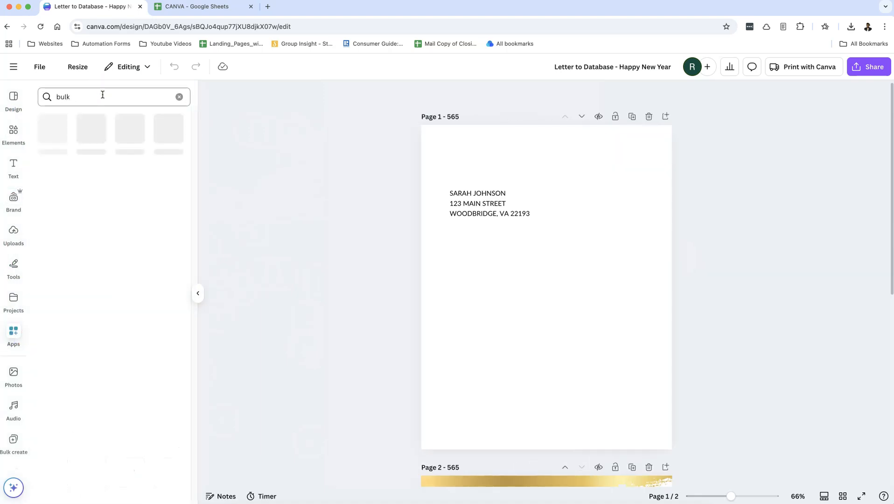
left_click(52, 130)
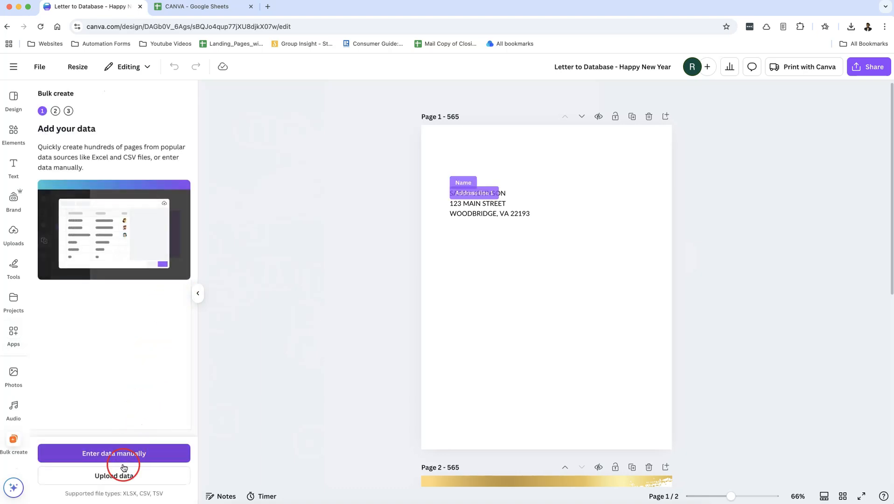
Step: Choose Upload data, then Enter data manually to get an empty Name/Address line/Image table
left_click(141, 482)
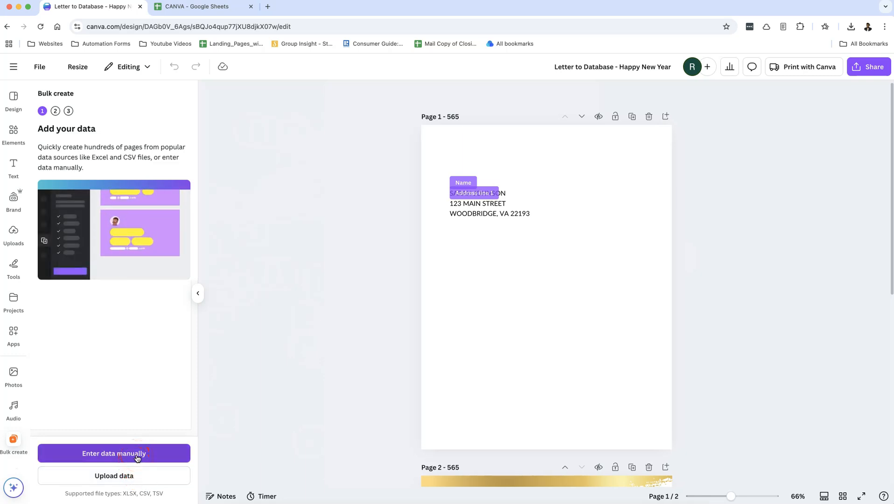
left_click(137, 457)
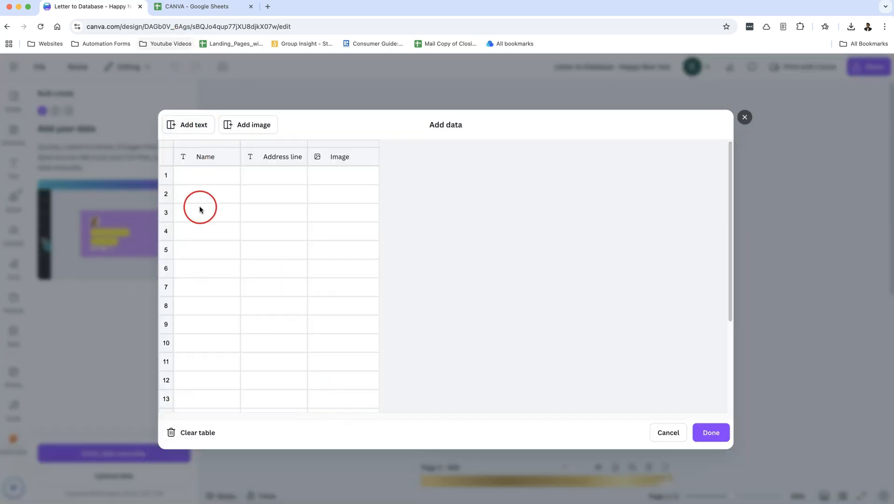
Step: Paste the four recipient names from the spreadsheet into the Name column
left_click(186, 7)
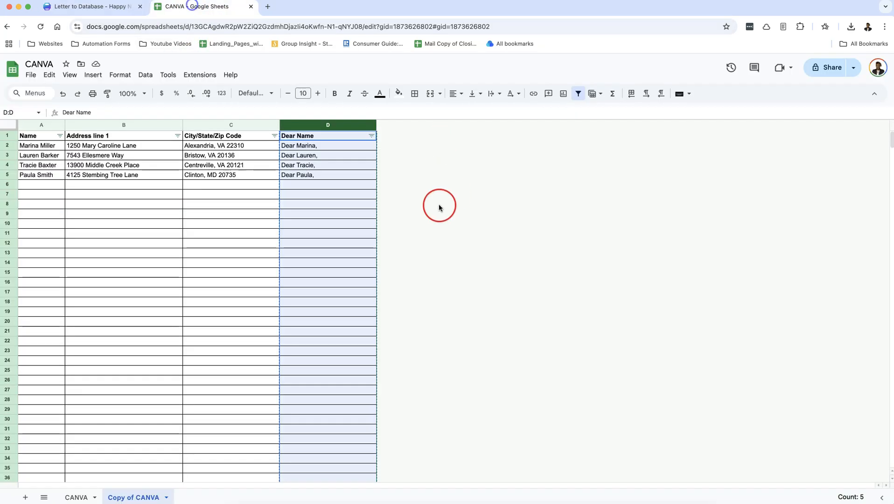
left_click(34, 126)
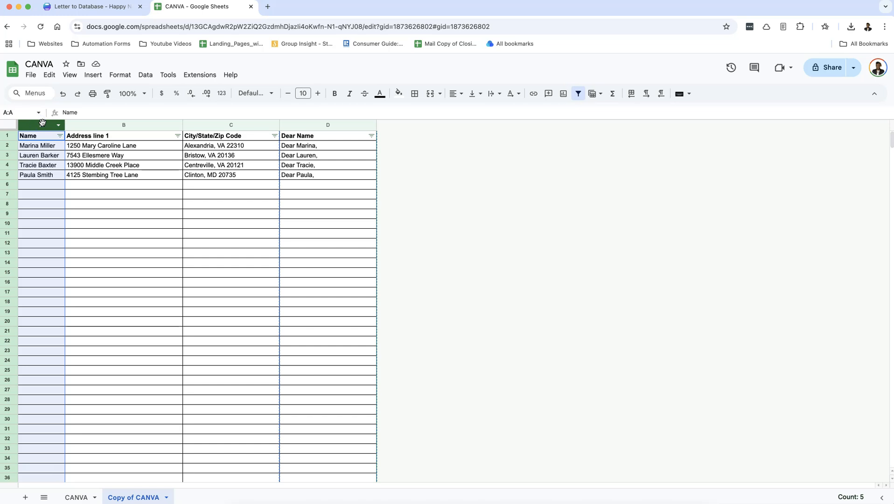
left_click(117, 7)
left_click(220, 156)
Step: Paste the four street addresses into the Address line column
left_click(171, 6)
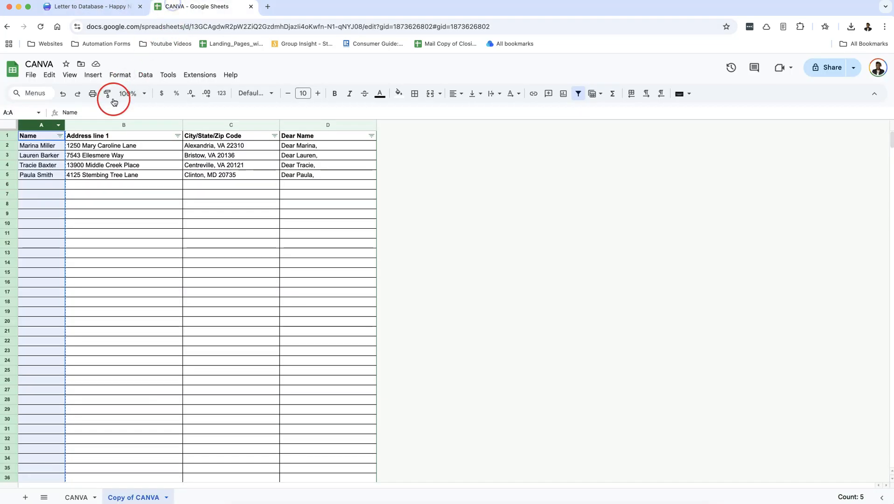
left_click(120, 124)
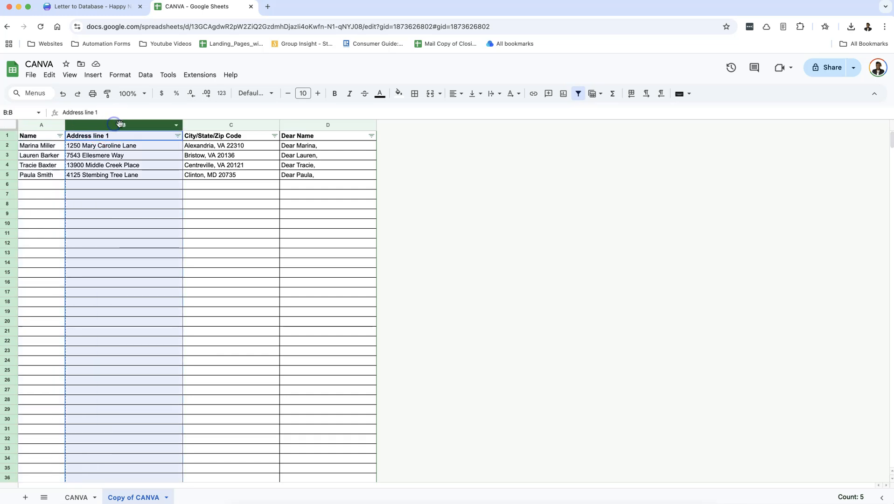
left_click(115, 7)
left_click(293, 157)
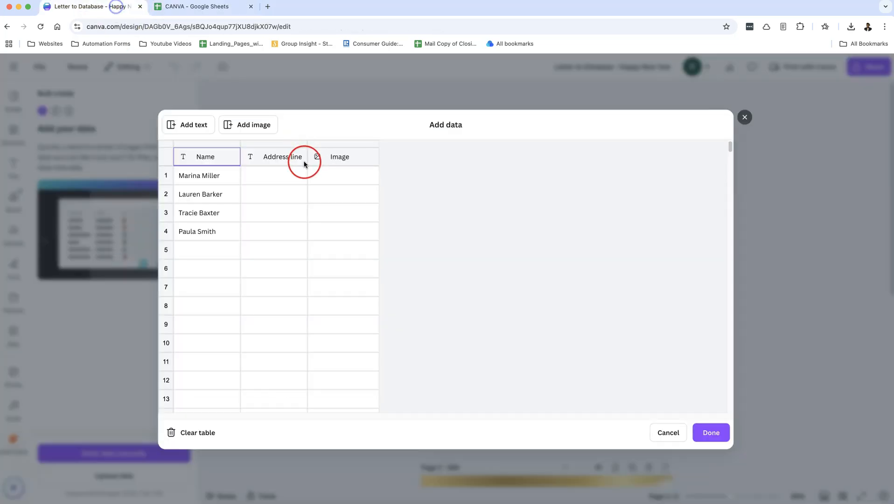
key("super+v")
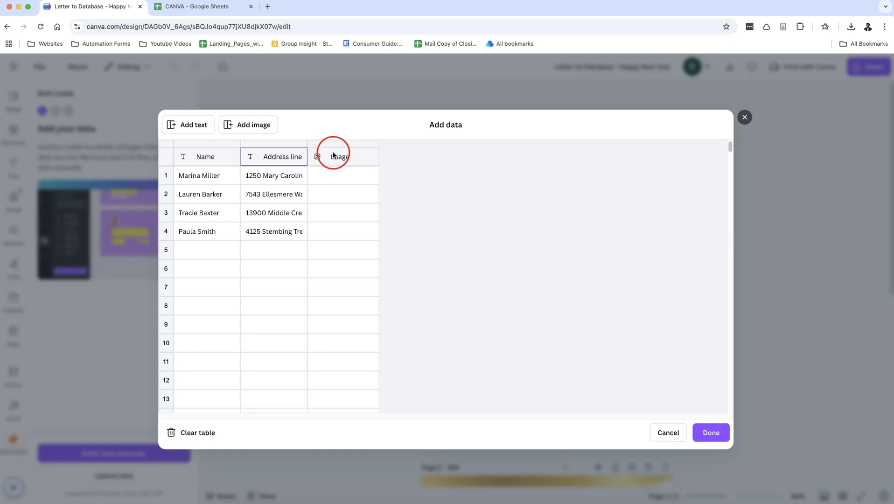
Step: Add a new text column and paste the City/State/Zip Code values into it
left_click(204, 7)
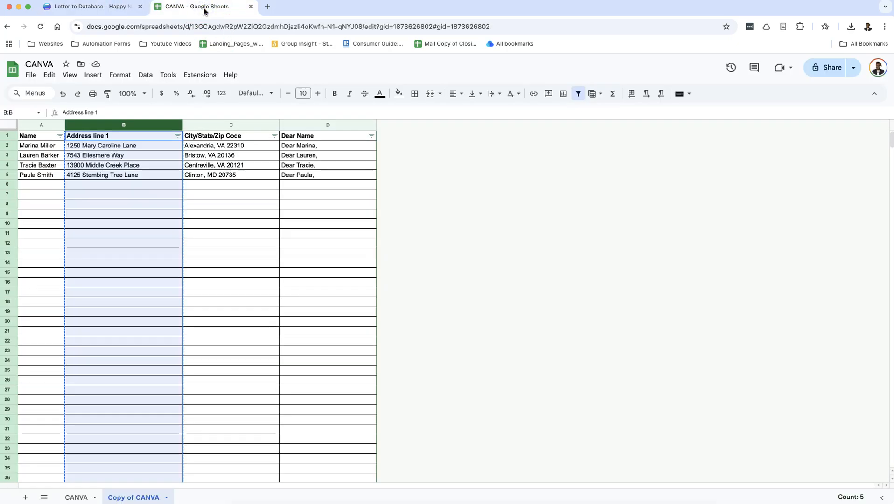
left_click(100, 8)
left_click(186, 124)
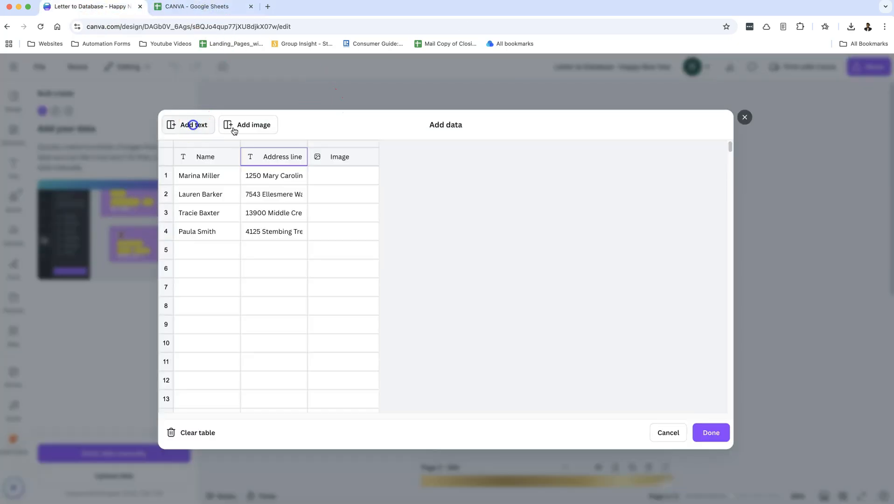
left_click(354, 157)
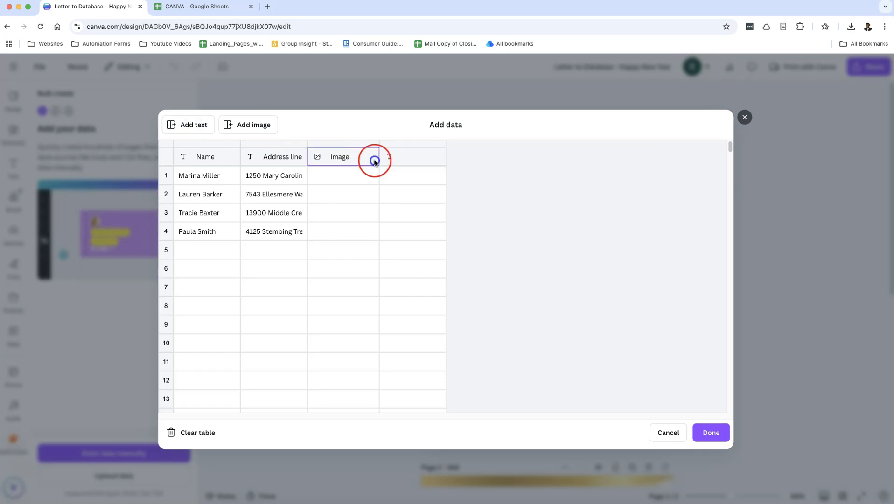
left_click(413, 157)
left_click(178, 7)
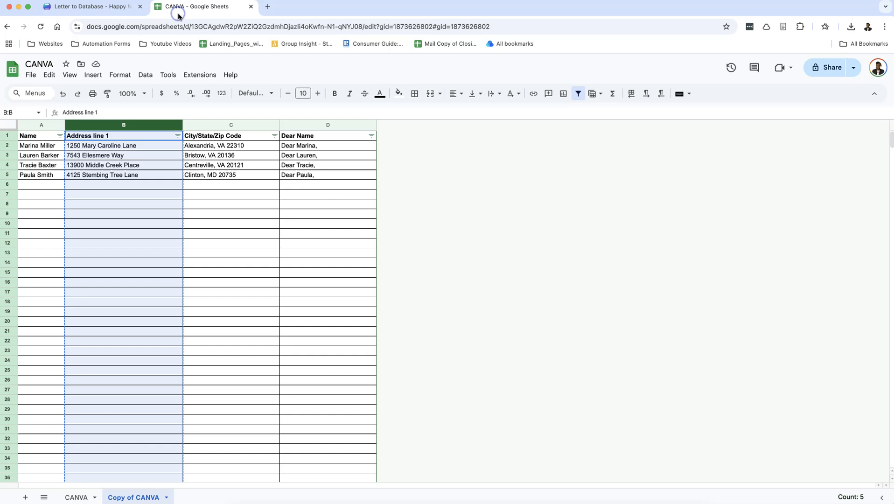
left_click(247, 126)
left_click(94, 6)
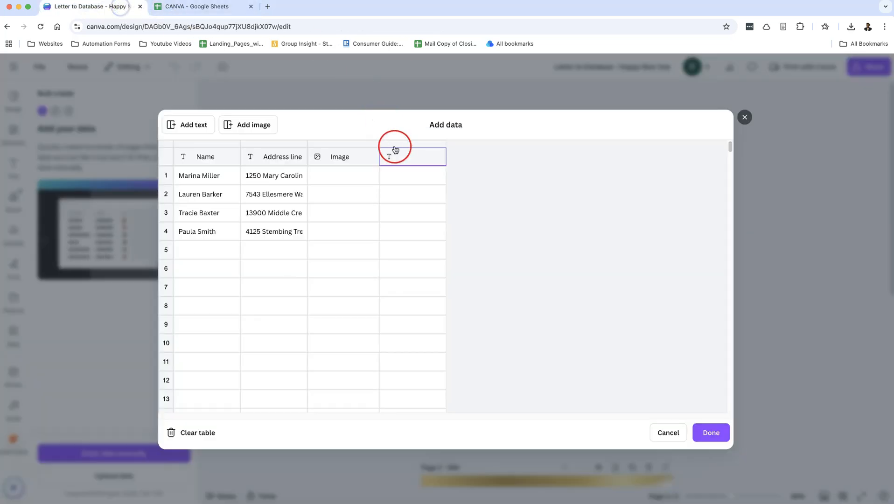
type("City/State/Zip Code Alexandria, VA 22310 Bristow, VA 20136 Centreville, VA 20121 Clinton, MD 20735")
Step: Add an Image column after City/State/Zip and delete the original empty Image column
left_click(338, 174)
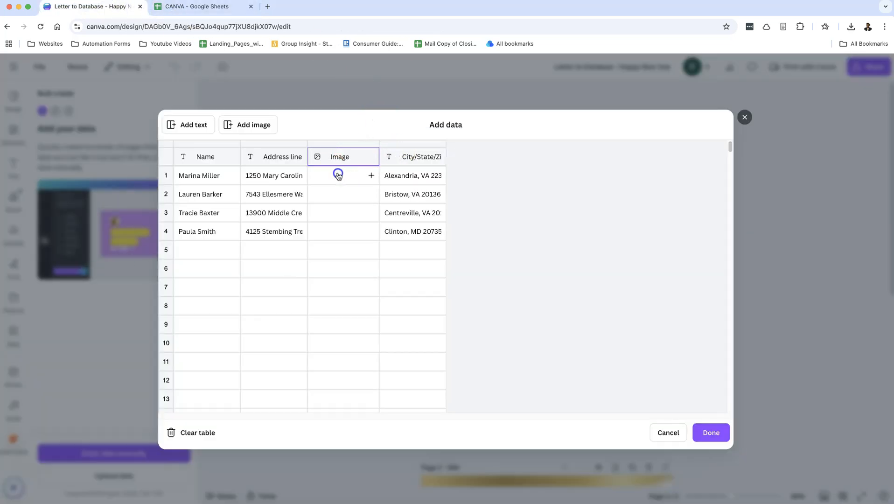
left_click(367, 176)
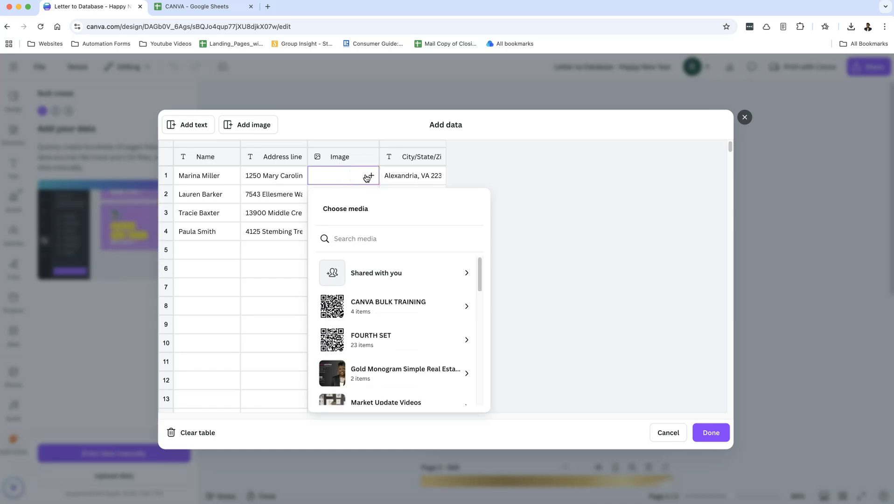
left_click(265, 125)
left_click(364, 156)
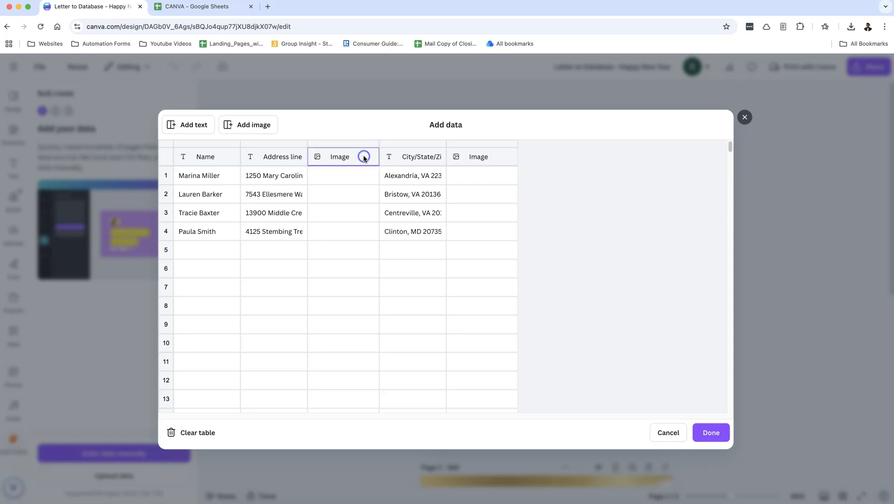
right_click(364, 156)
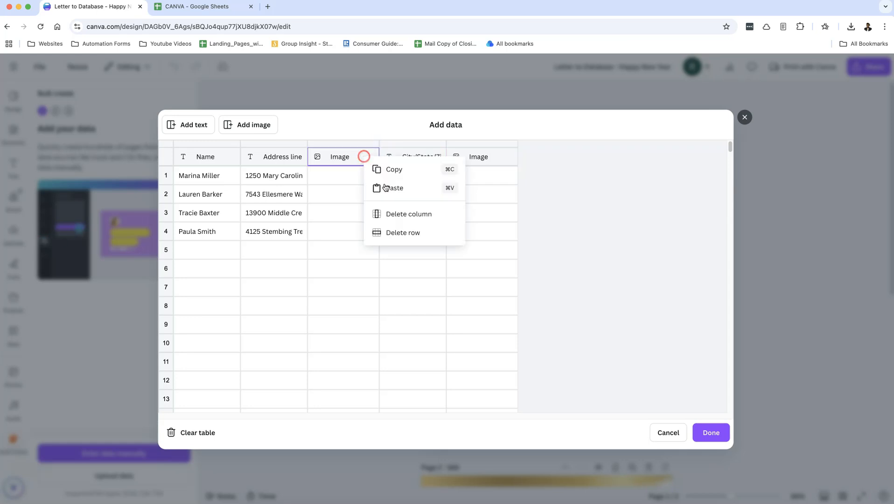
left_click(409, 220)
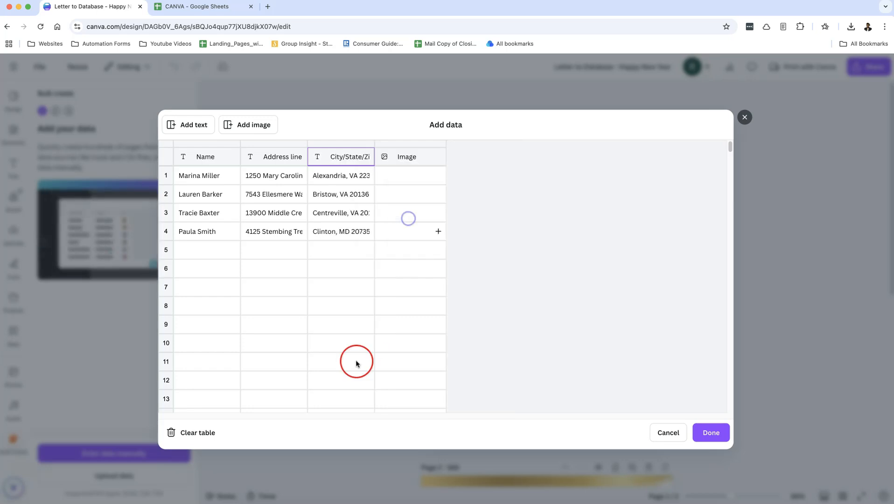
left_click(438, 176)
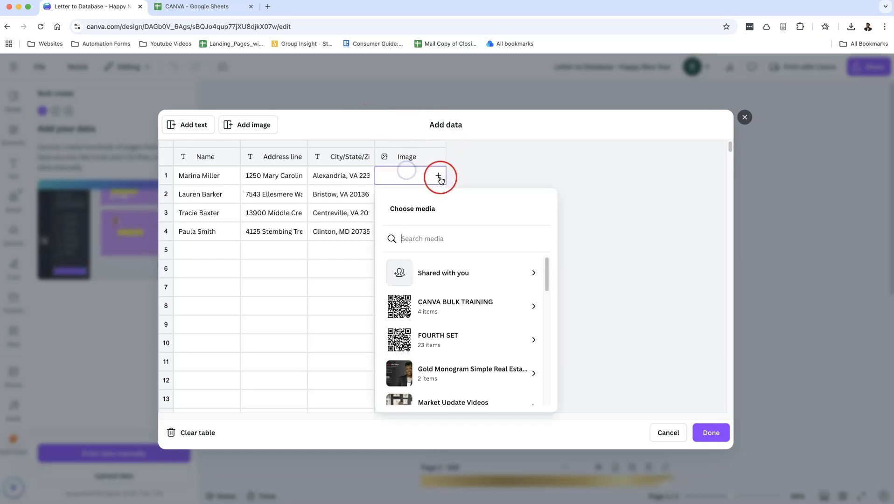
left_click(467, 297)
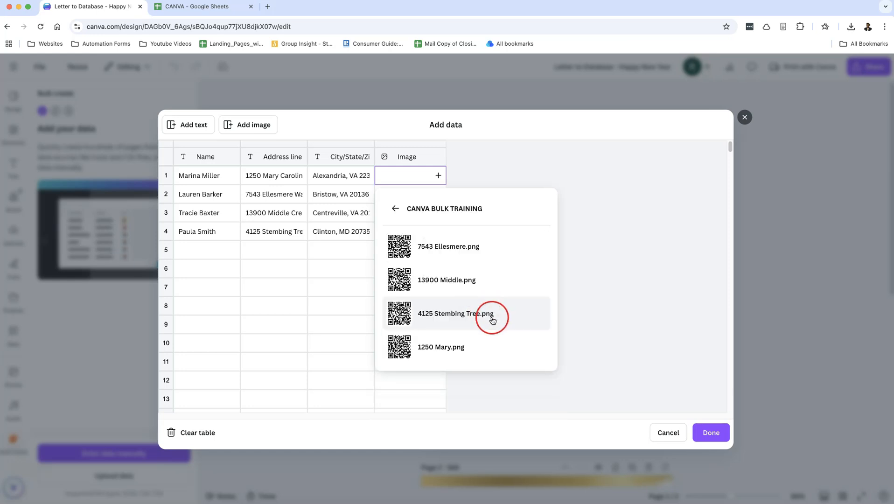
left_click(452, 355)
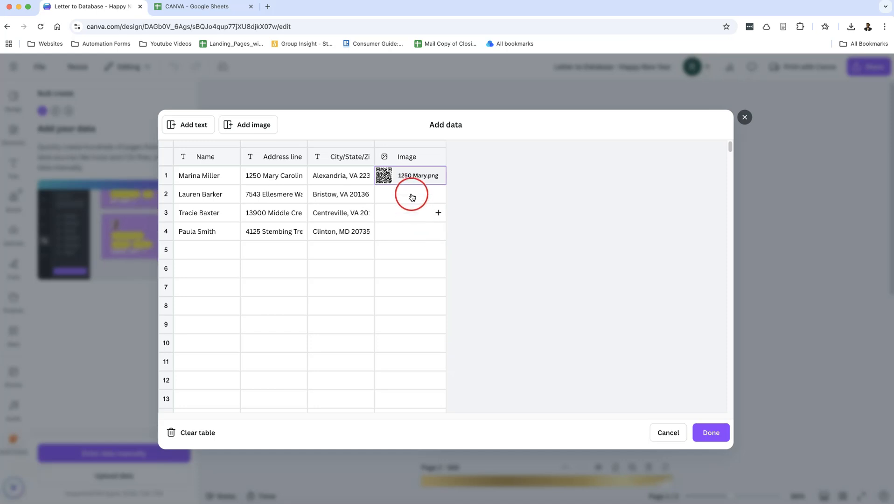
left_click(439, 195)
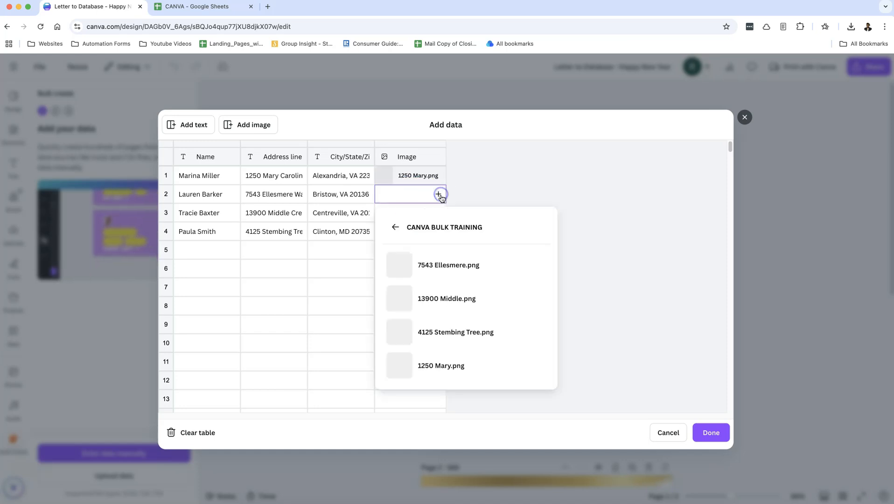
left_click(432, 265)
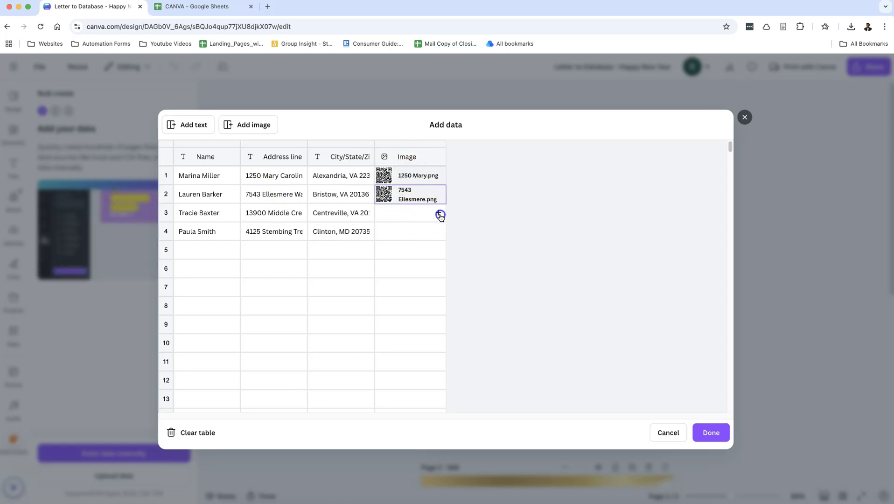
left_click(439, 214)
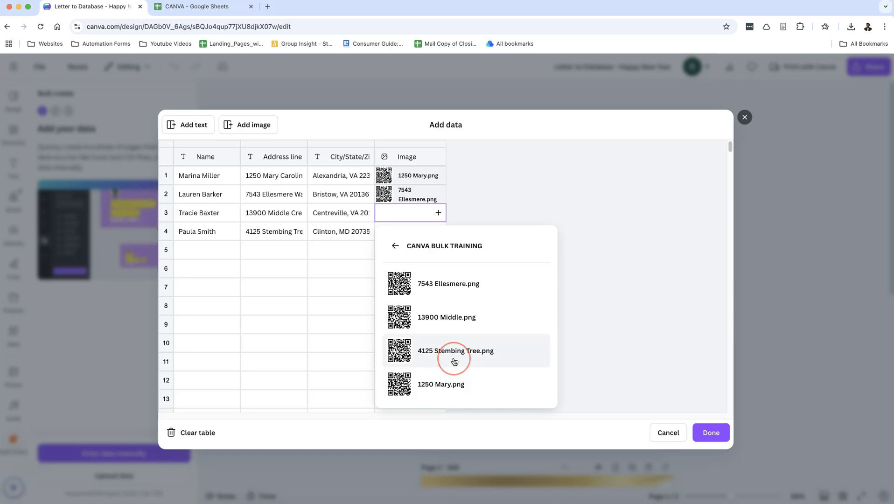
left_click(455, 321)
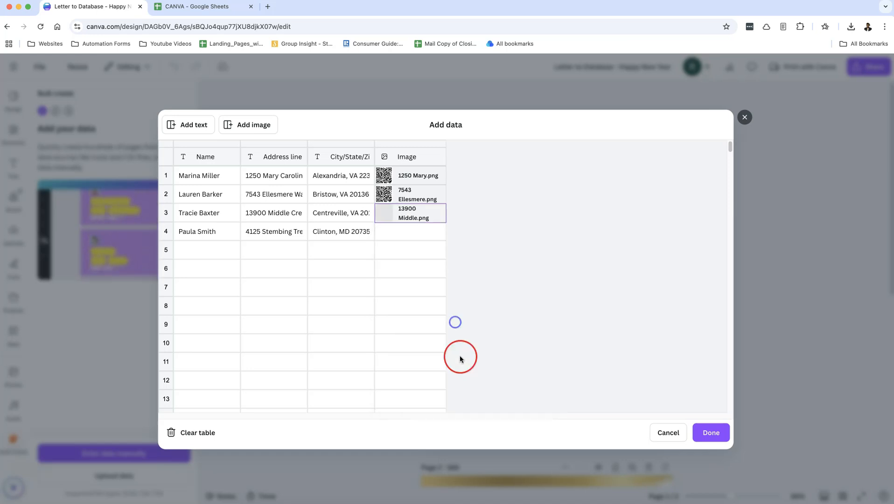
left_click(438, 232)
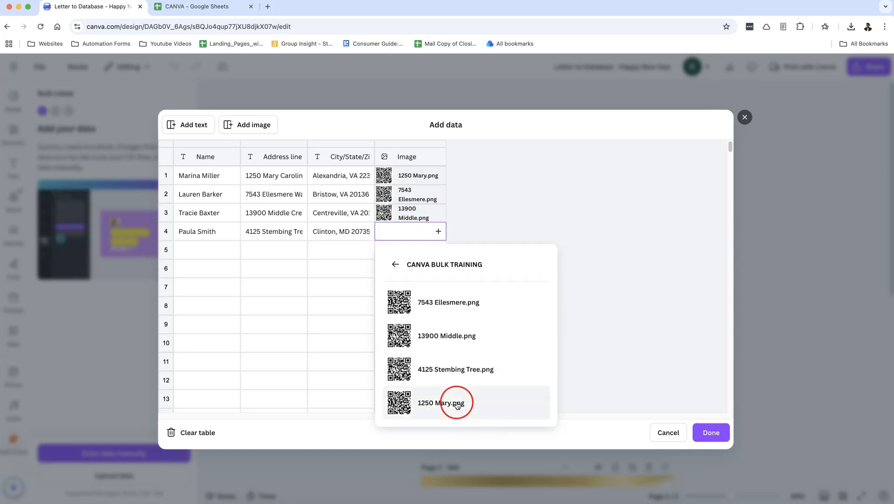
left_click(460, 371)
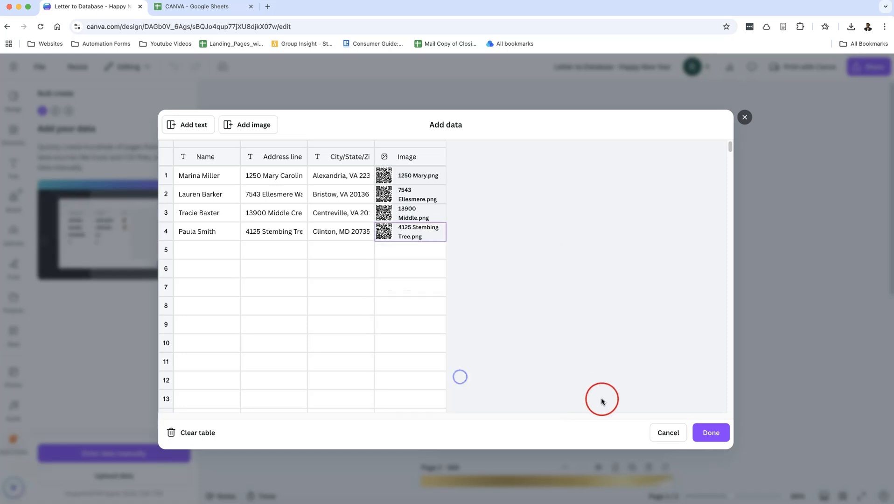
left_click(711, 430)
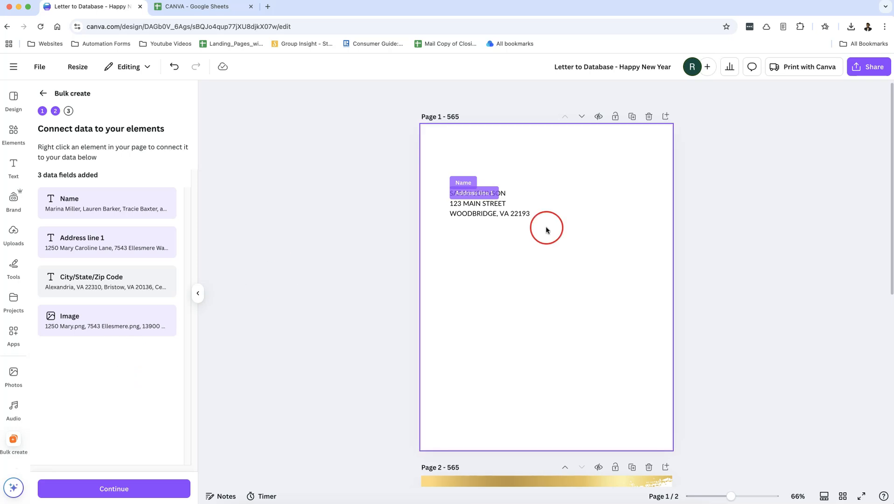
Step: Check the page 1 name line's data link and set it to the Name field
left_click(517, 186)
left_click(512, 192)
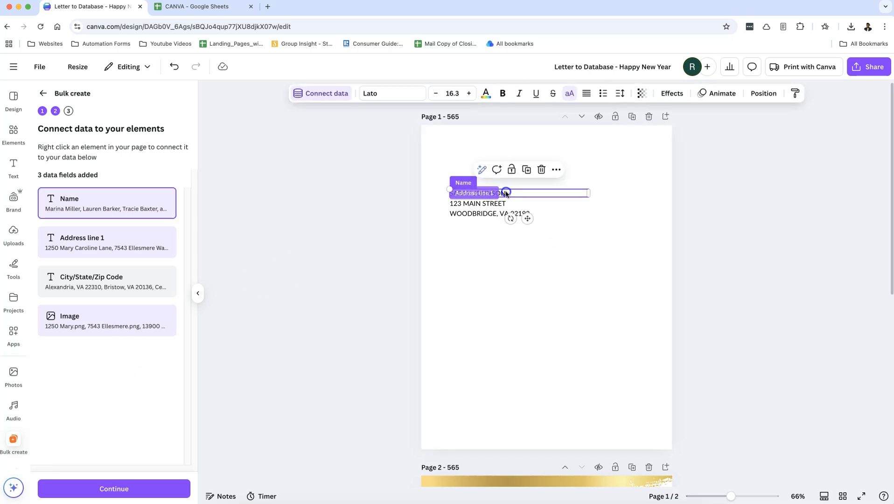
left_click(468, 185)
left_click(495, 192)
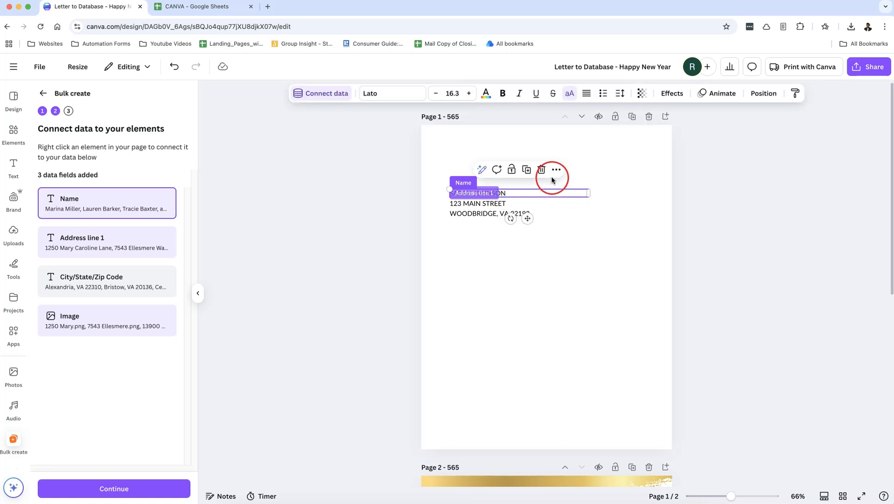
left_click(557, 170)
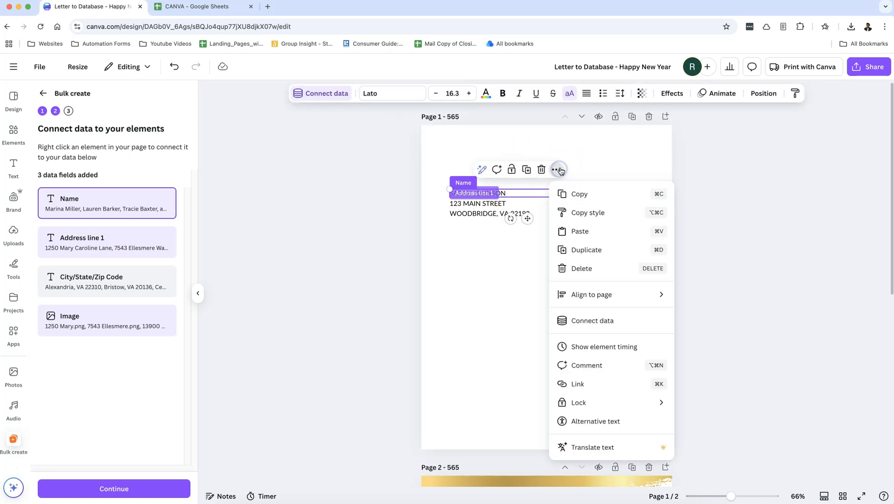
left_click(637, 330)
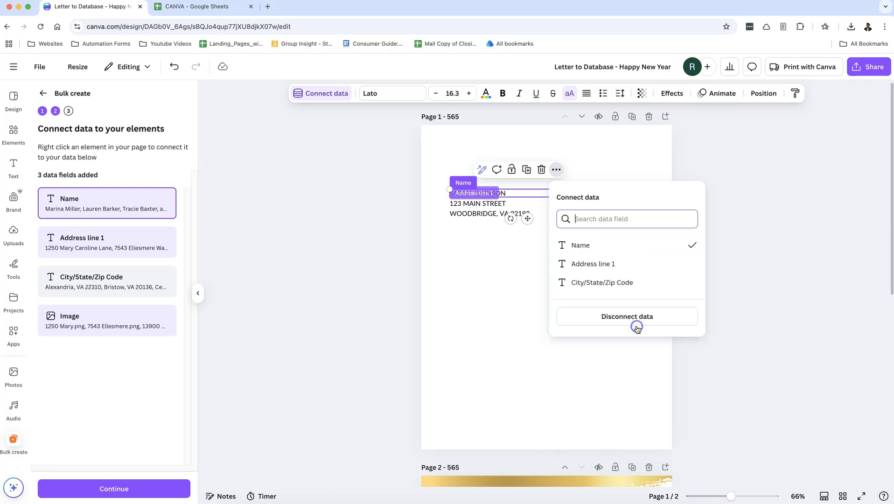
left_click(619, 247)
left_click(453, 167)
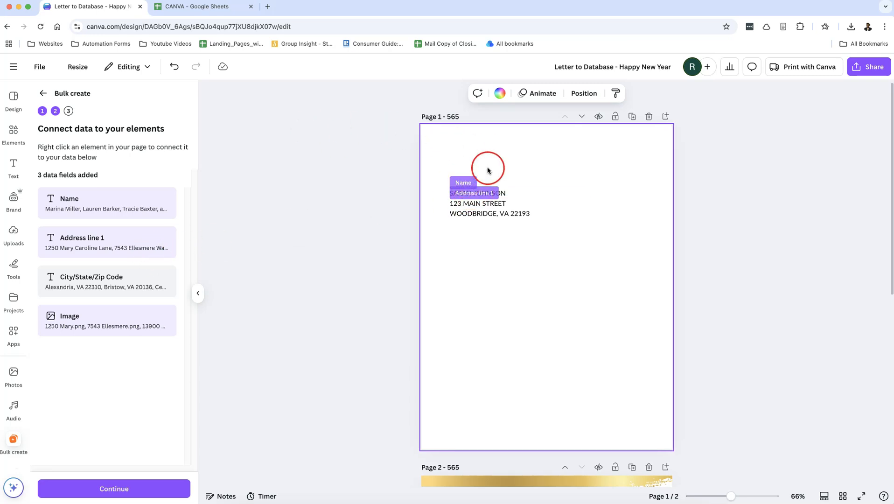
Step: Disconnect Address line 1 from the street address line
left_click(458, 189)
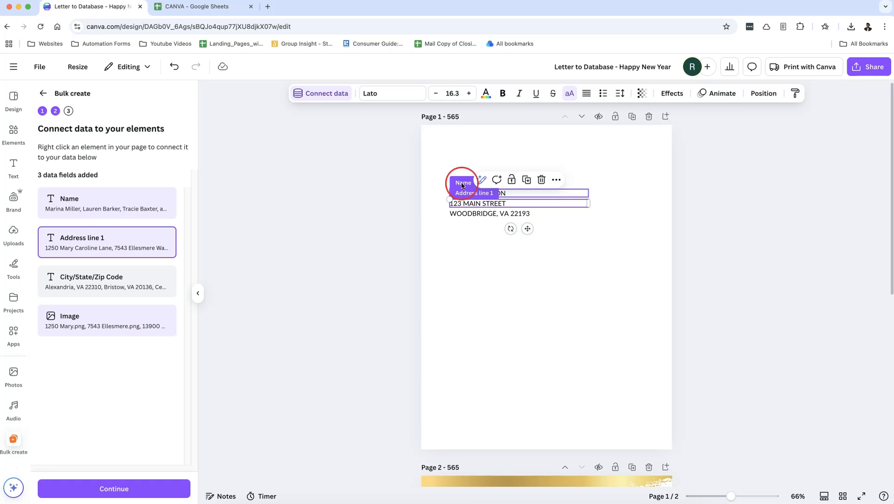
left_click(329, 94)
left_click(322, 183)
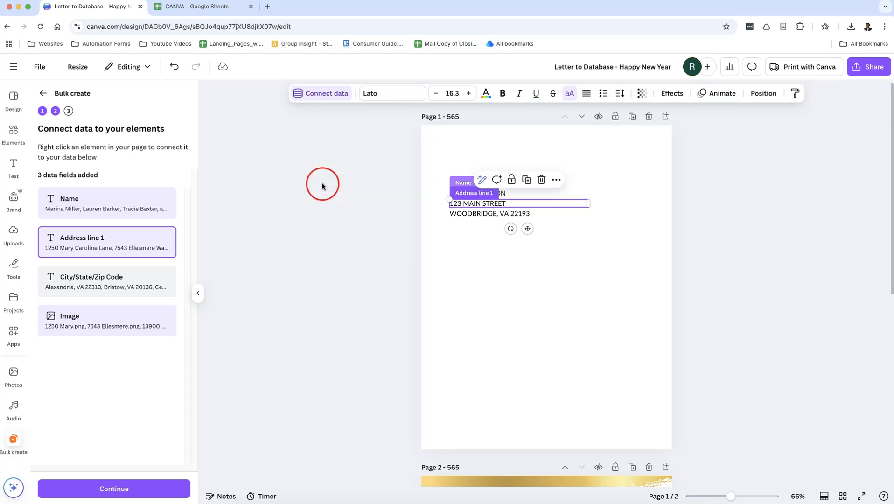
left_click(326, 93)
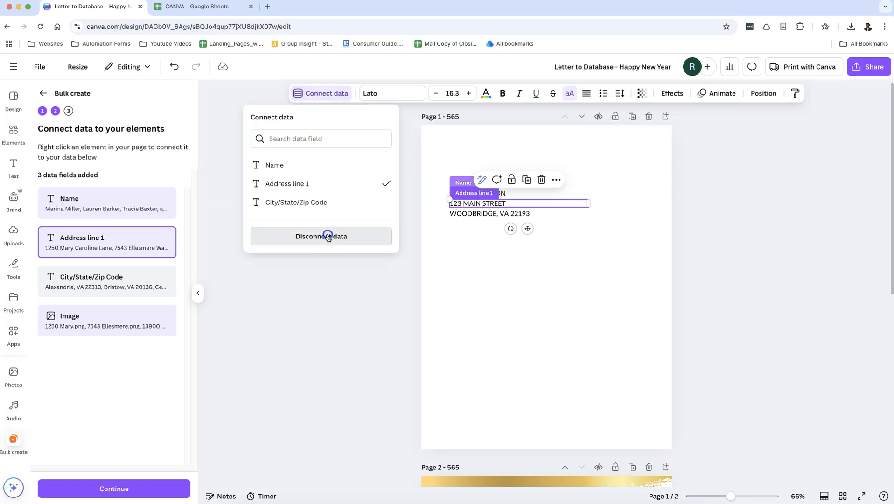
left_click(329, 236)
Step: Disconnect the Name field from the name line and the Image field from the placeholder
left_click(455, 182)
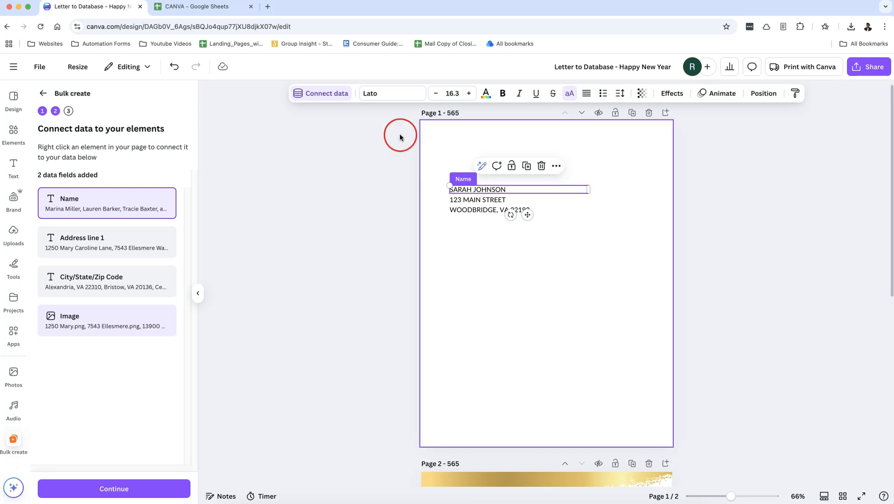
left_click(339, 94)
left_click(325, 251)
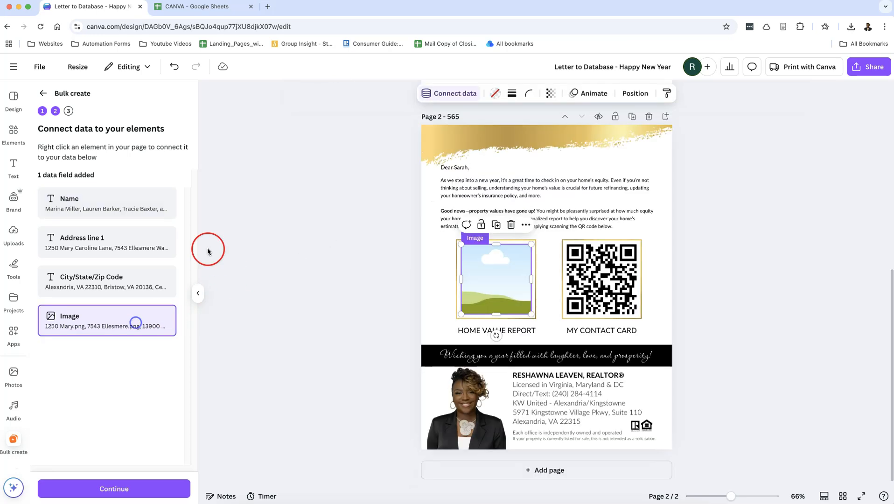
left_click(464, 106)
left_click(417, 196)
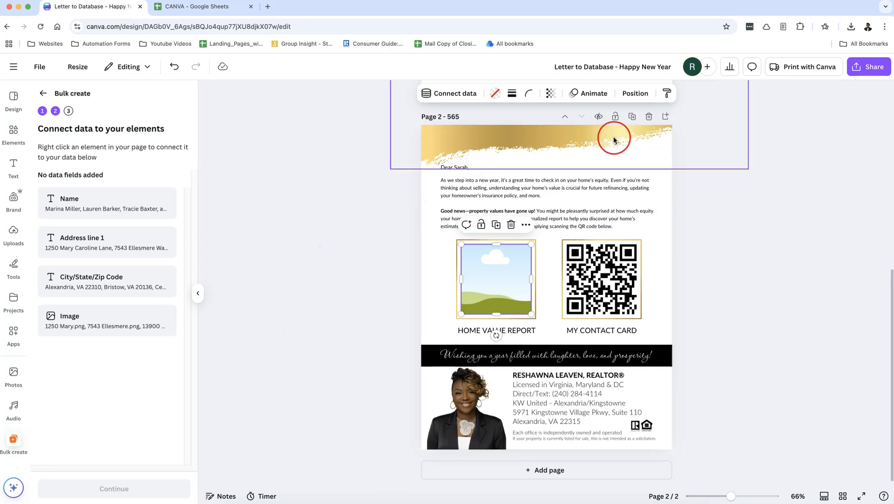
scroll(615, 138, "up", 5)
Step: Connect the SARAH JOHNSON name line to the Name field
left_click(461, 197)
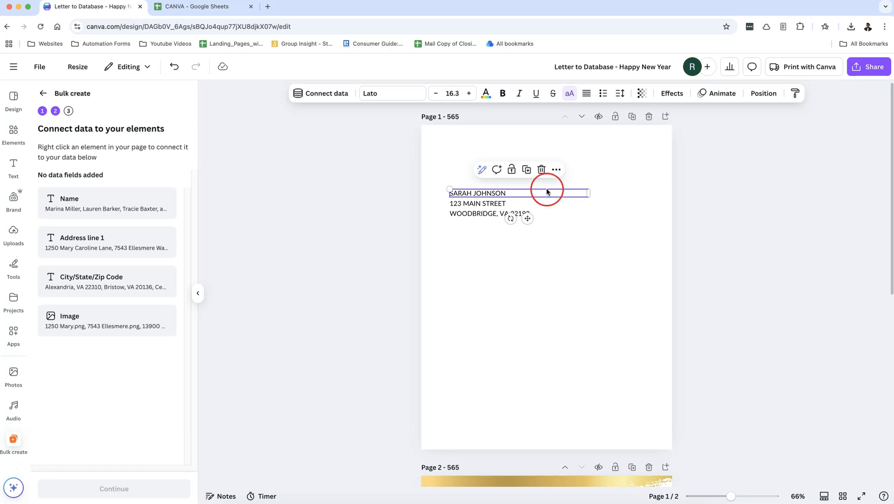
left_click(555, 169)
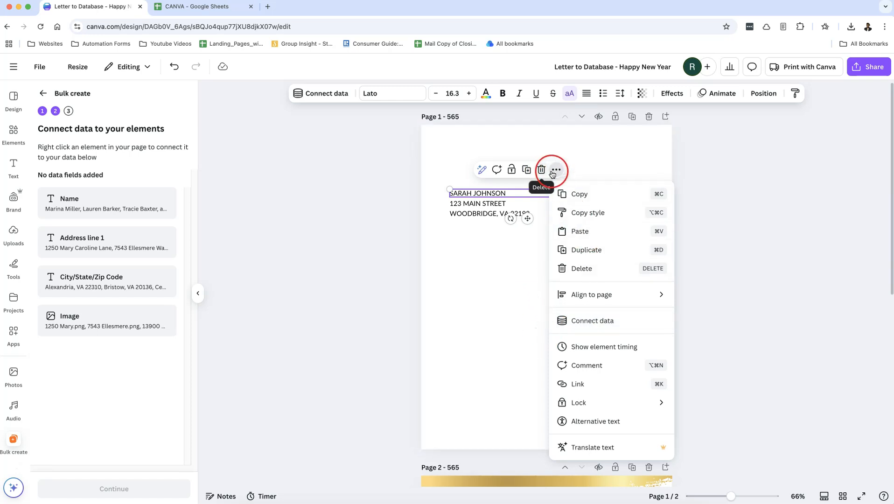
left_click(638, 330)
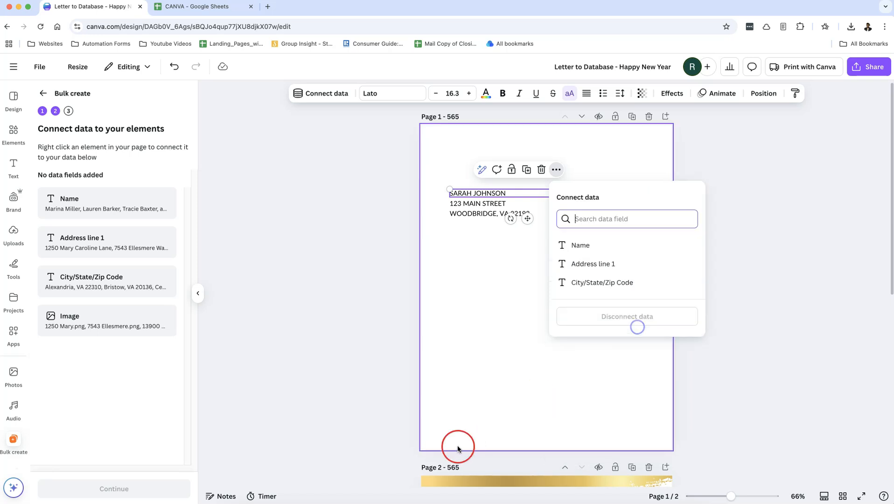
left_click(627, 250)
Step: Connect the 123 MAIN STREET line to the Address line 1 field
left_click(500, 208)
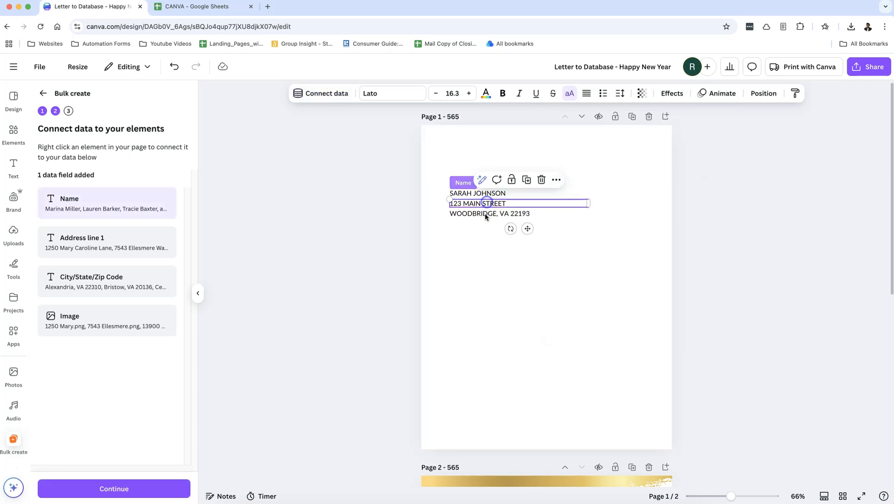
left_click(566, 182)
left_click(557, 180)
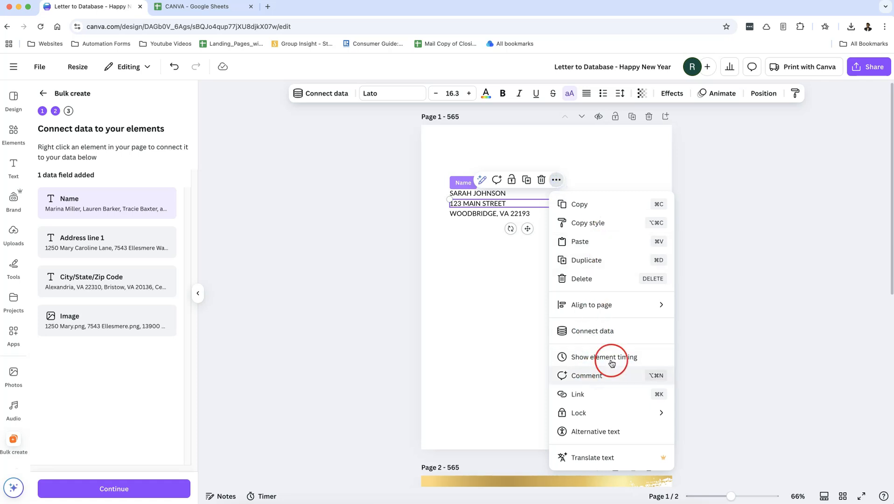
left_click(616, 332)
left_click(652, 274)
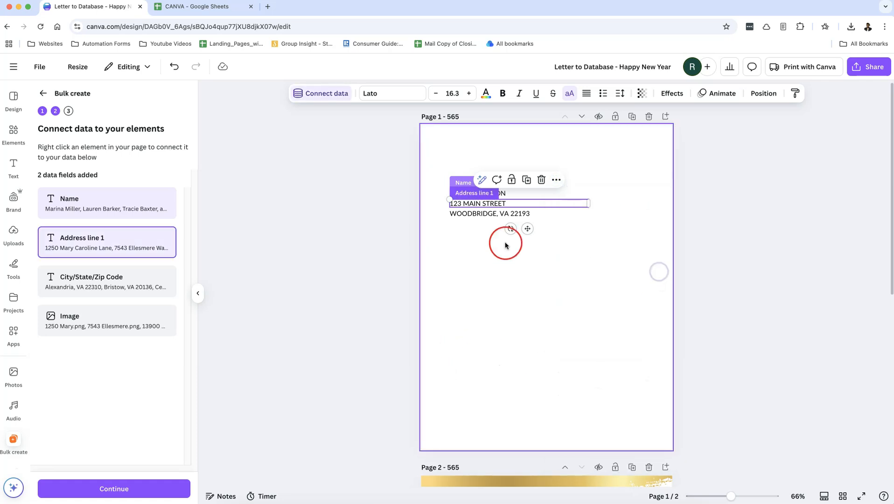
Step: Connect the WOODBRIDGE city line to the City/State/Zip Code field
left_click(490, 214)
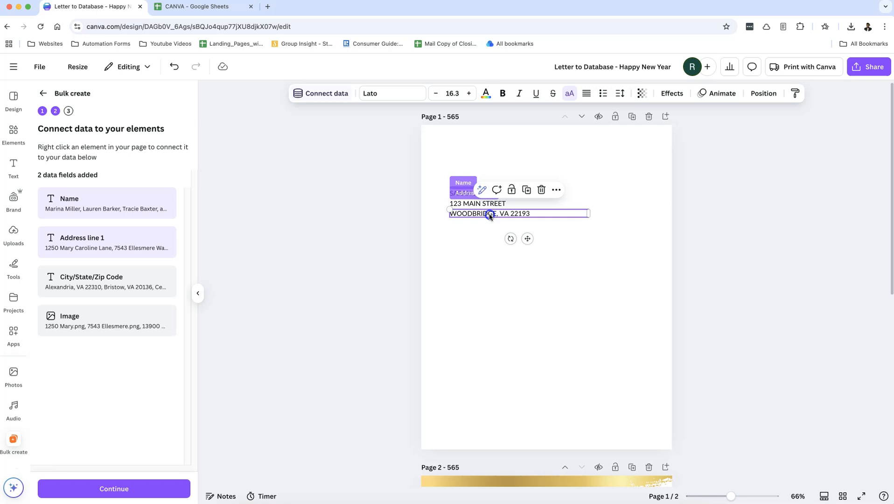
left_click(556, 192)
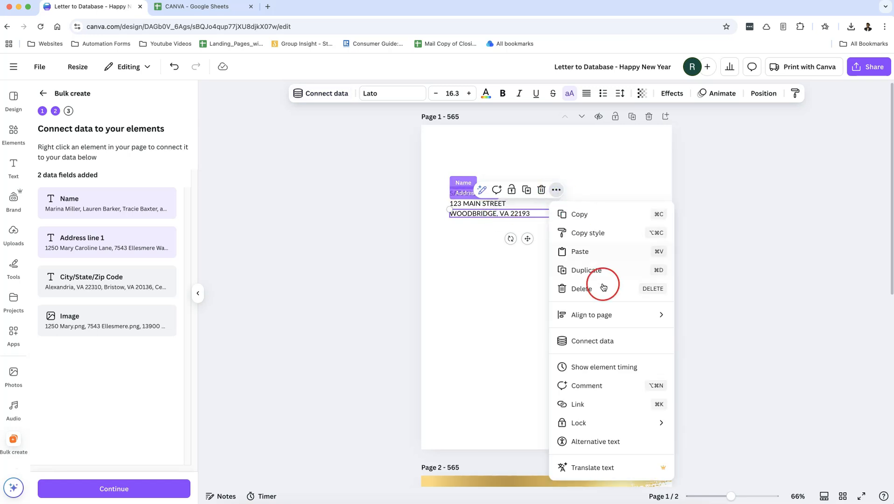
left_click(592, 341)
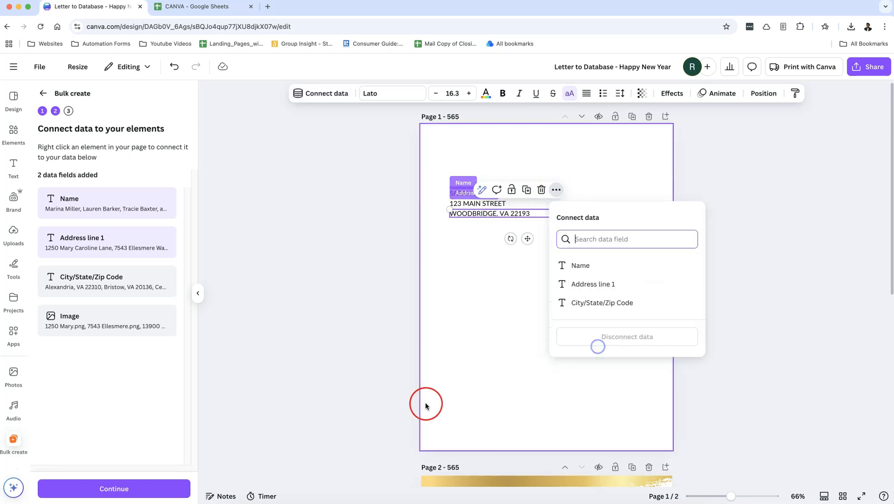
left_click(603, 303)
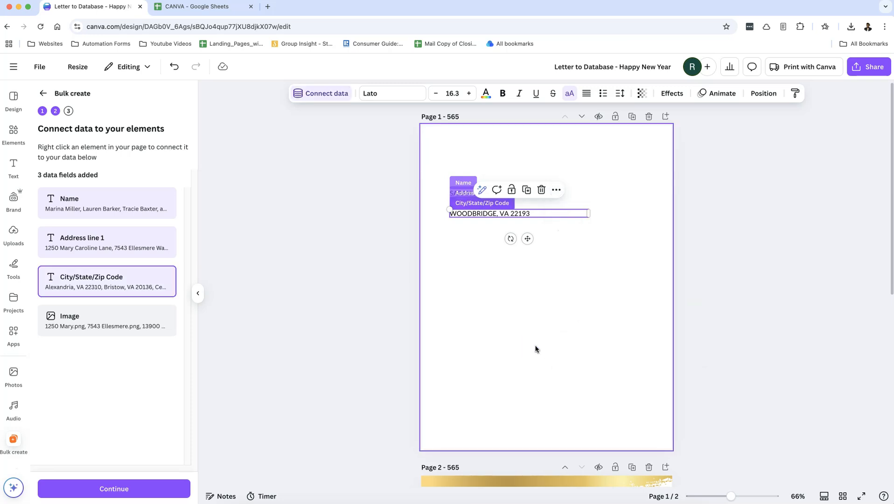
Step: Connect page 2's home value report image placeholder to the Image field
scroll(521, 319, "down", 5)
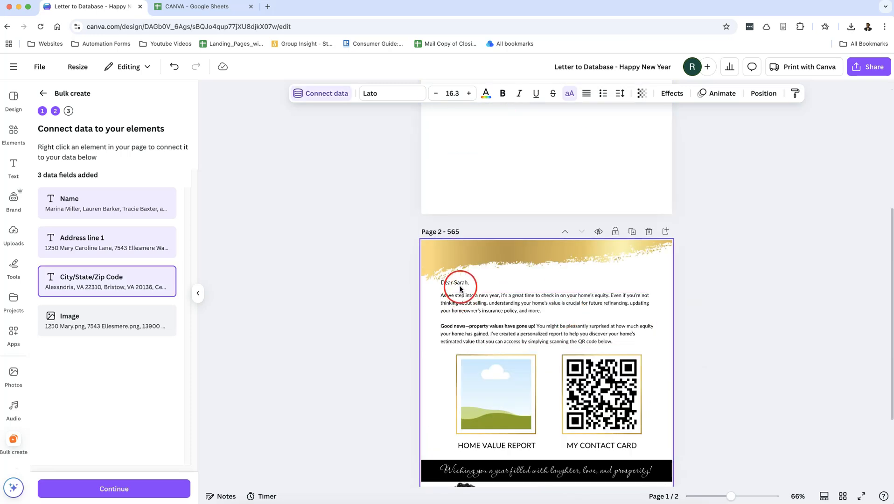
left_click(459, 284)
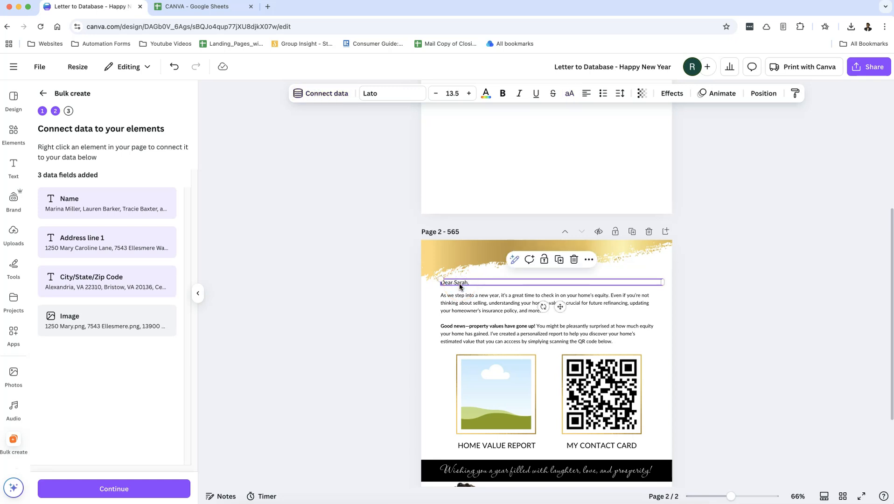
left_click(491, 410)
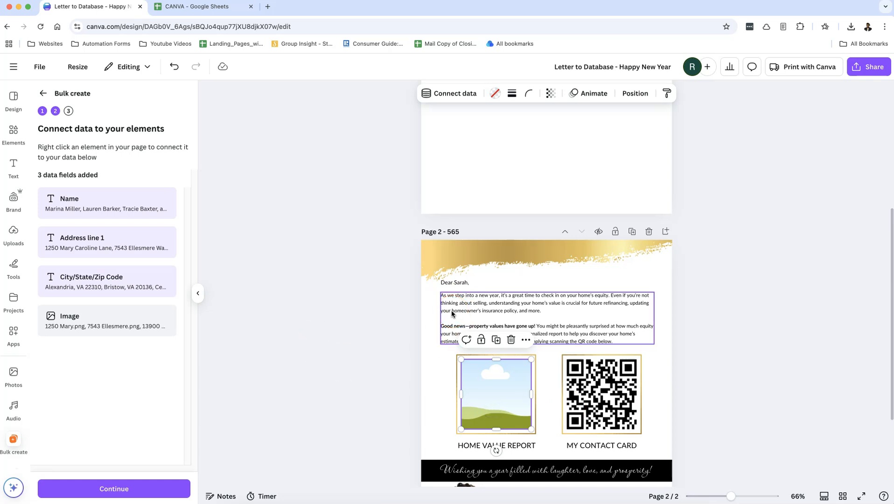
left_click(526, 340)
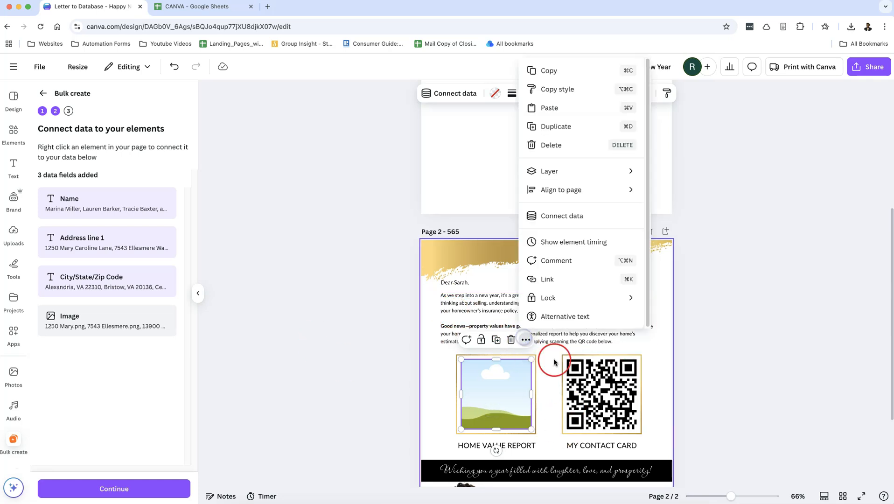
left_click(553, 217)
left_click(552, 276)
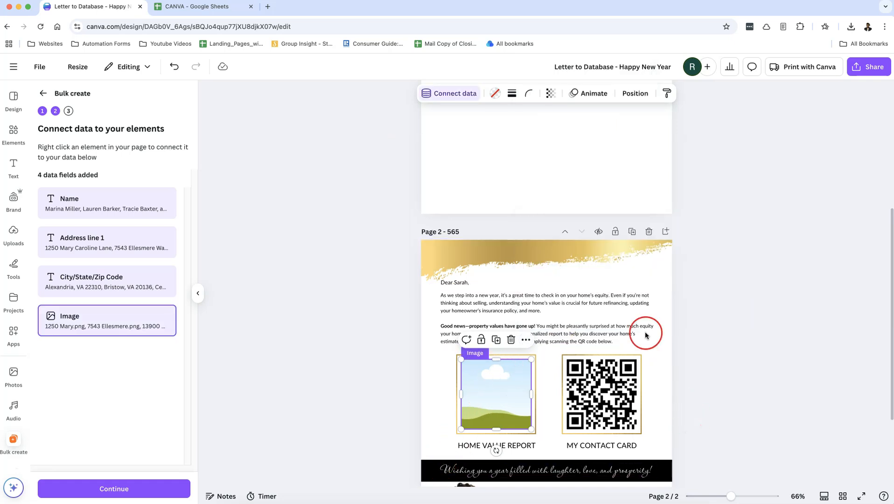
scroll(641, 331, "up", 5)
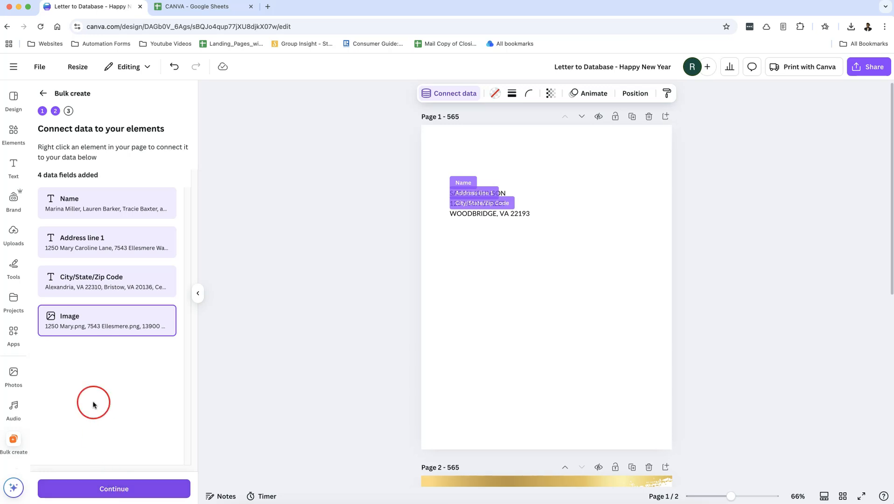
Step: Paste the spreadsheet's Dear Name column into a new data table column and click Done
left_click(42, 92)
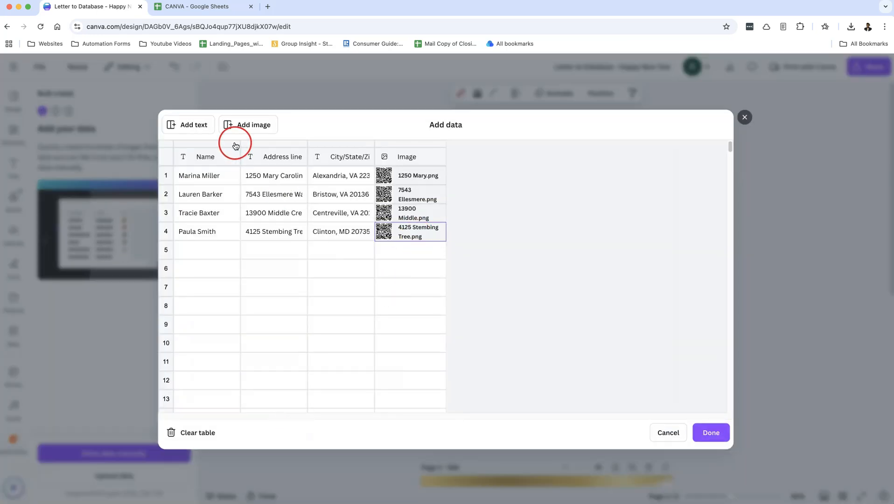
left_click(195, 127)
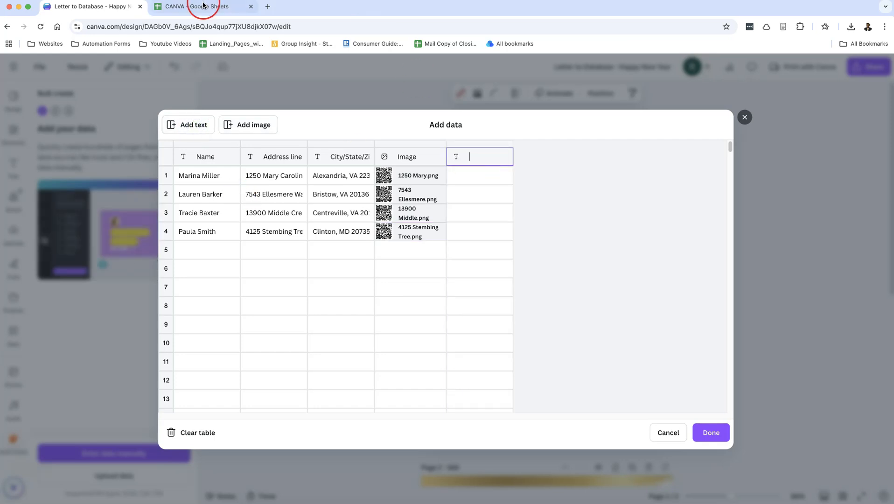
left_click(197, 6)
left_click(318, 125)
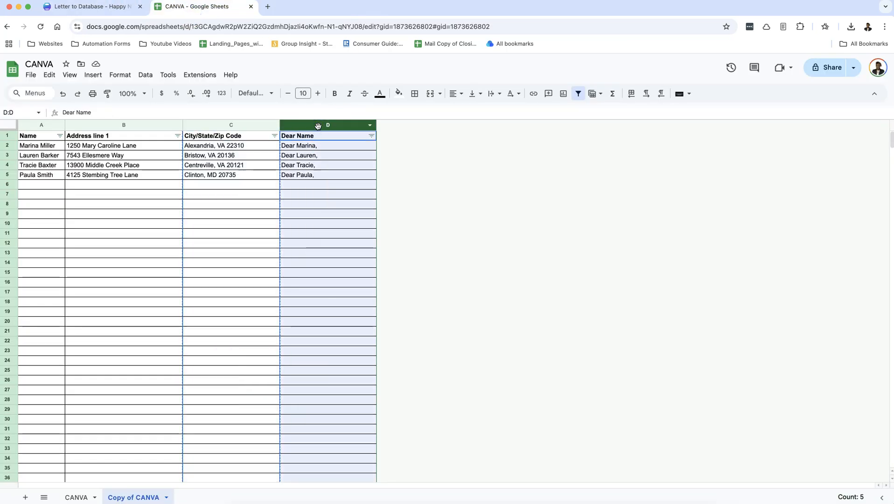
key("ctrl+c")
left_click(125, 7)
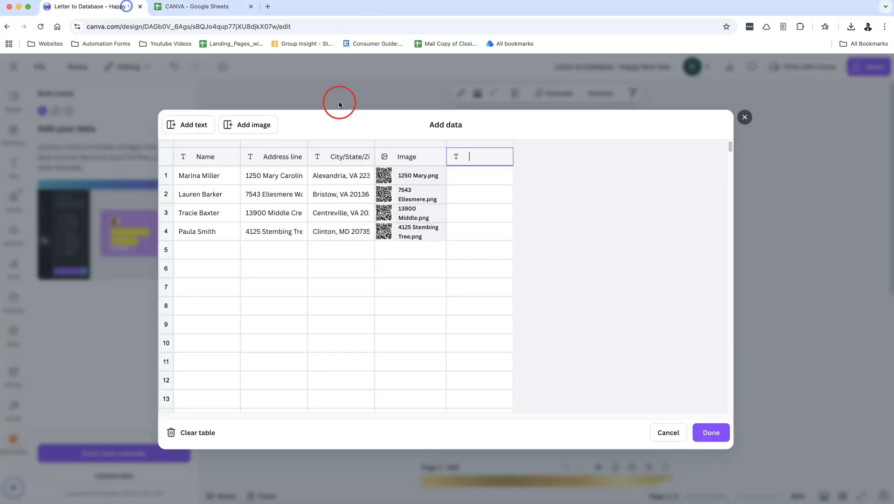
key("super+v")
left_click(455, 324)
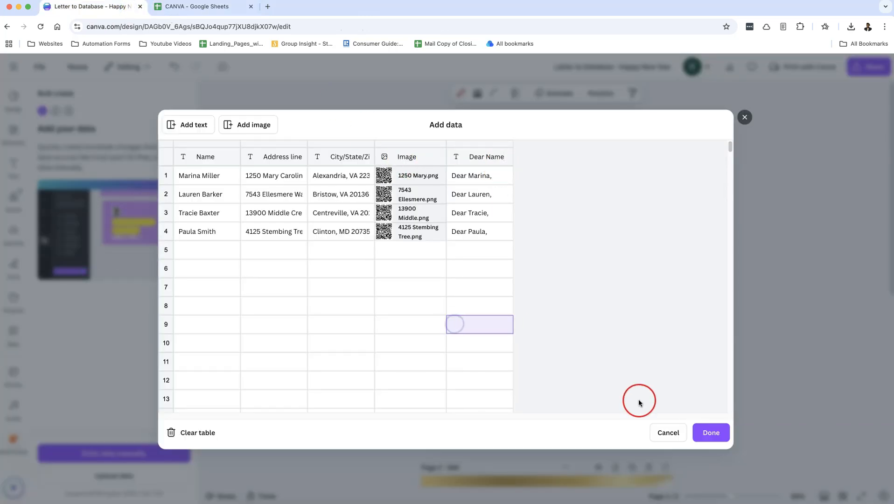
left_click(710, 431)
Step: Connect the Dear Sarah greeting on page 2 to the Dear Name field, then continue
scroll(529, 301, "down", 5)
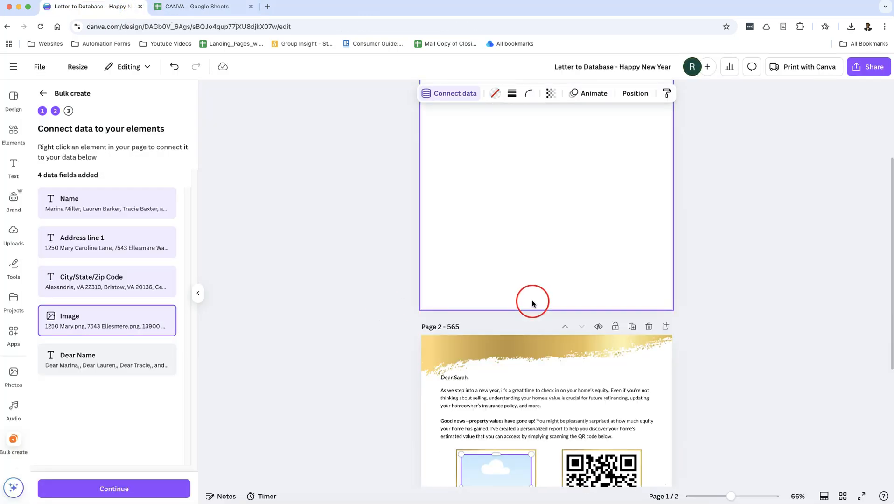
left_click(458, 377)
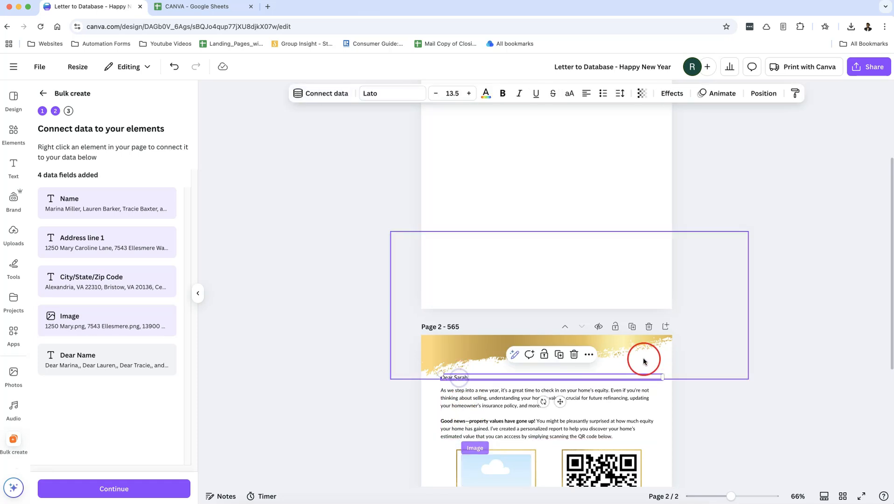
left_click(591, 356)
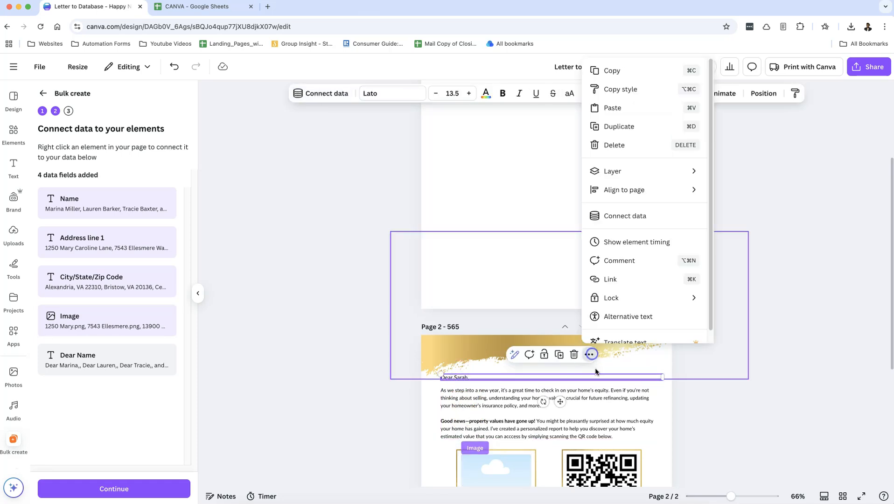
left_click(668, 214)
left_click(642, 289)
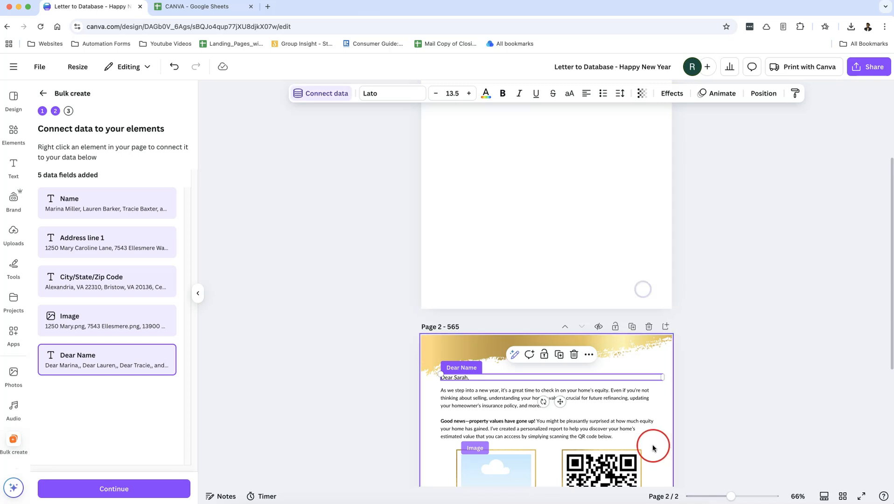
scroll(686, 314, "down", 5)
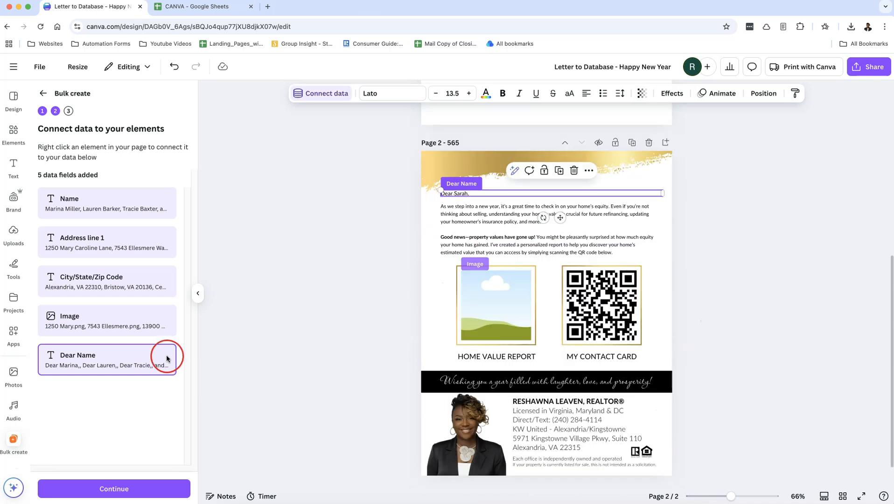
left_click(161, 490)
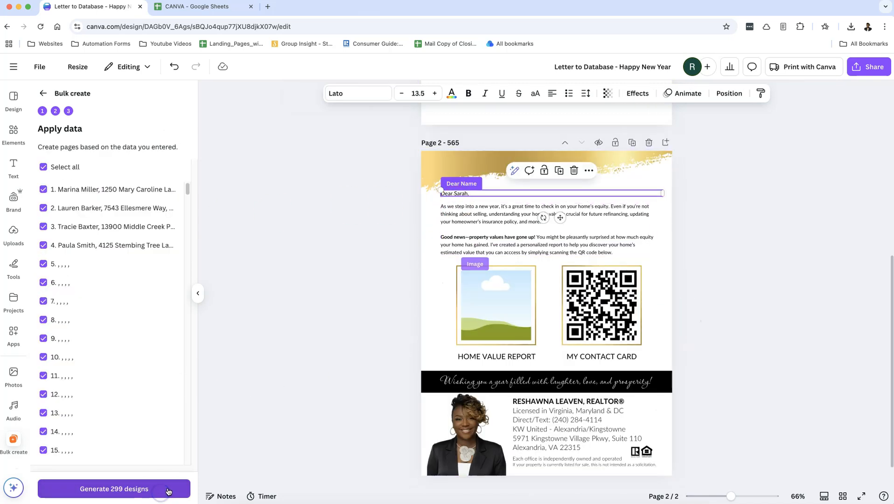
Step: Deselect all rows, tick recipient rows 1–4 and generate 4 designs
left_click(153, 430)
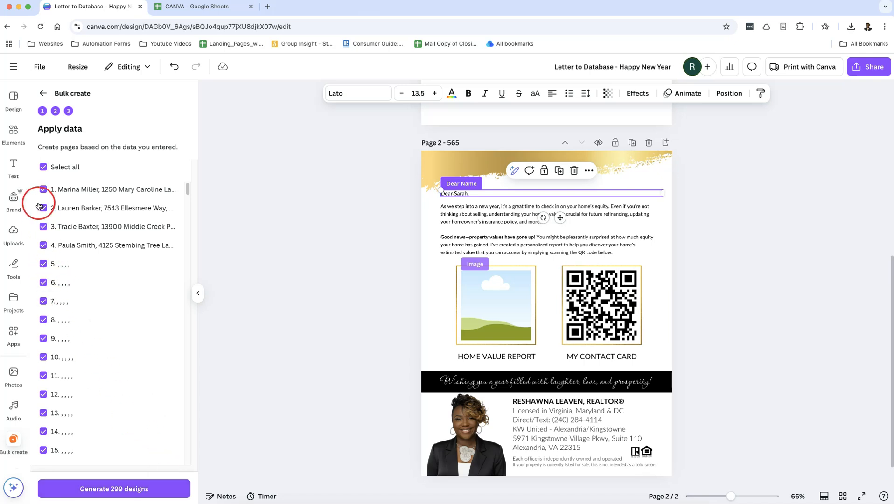
scroll(60, 360, "down", 10)
scroll(99, 415, "down", 4)
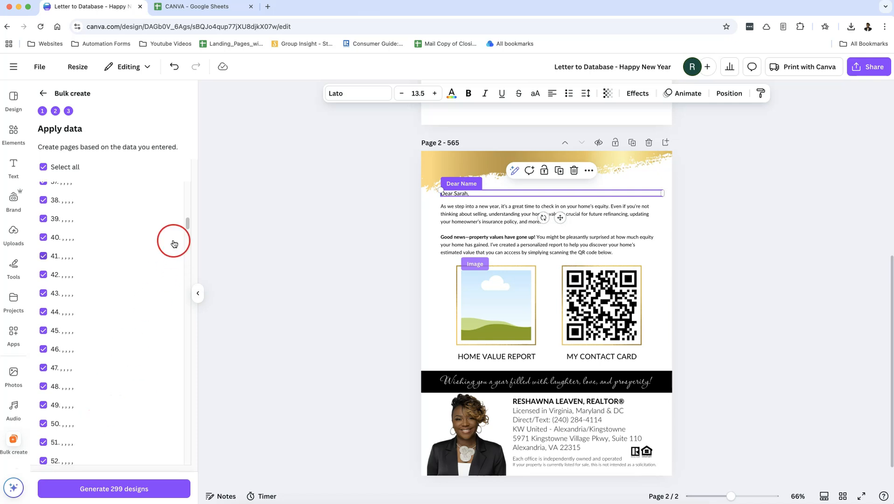
left_click_drag(187, 224, 186, 330)
left_click(176, 433)
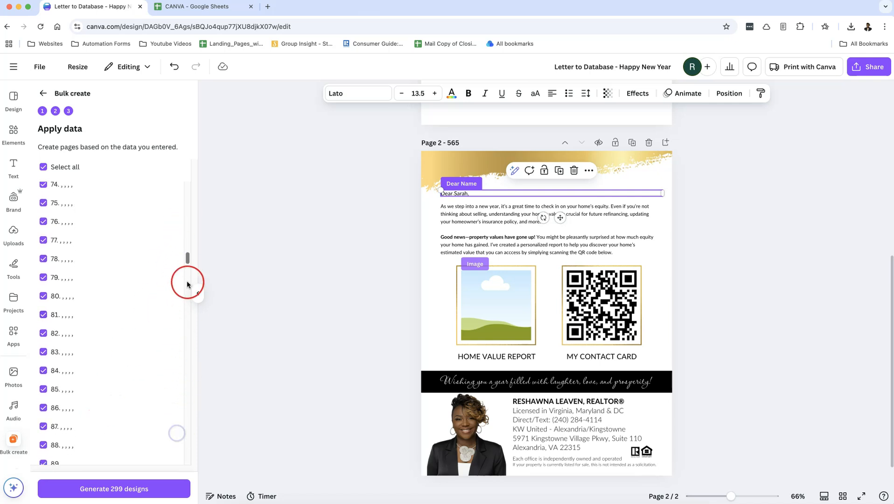
left_click_drag(187, 258, 185, 181)
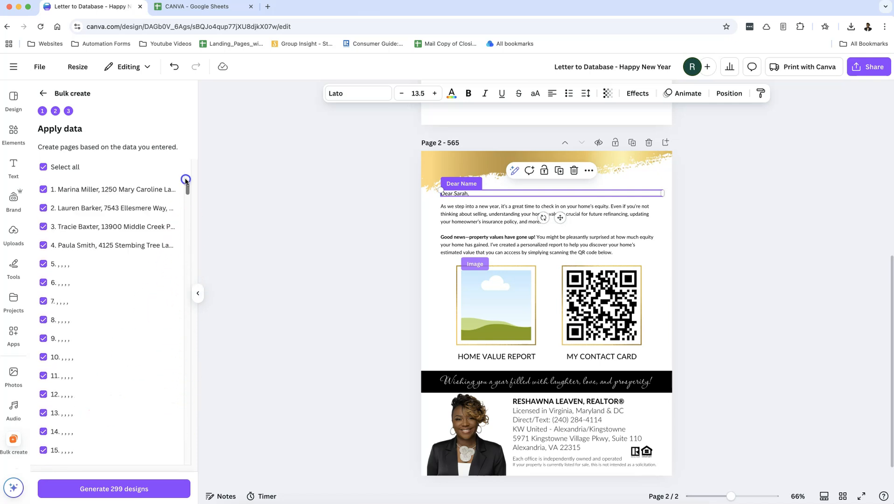
left_click(44, 168)
left_click(44, 246)
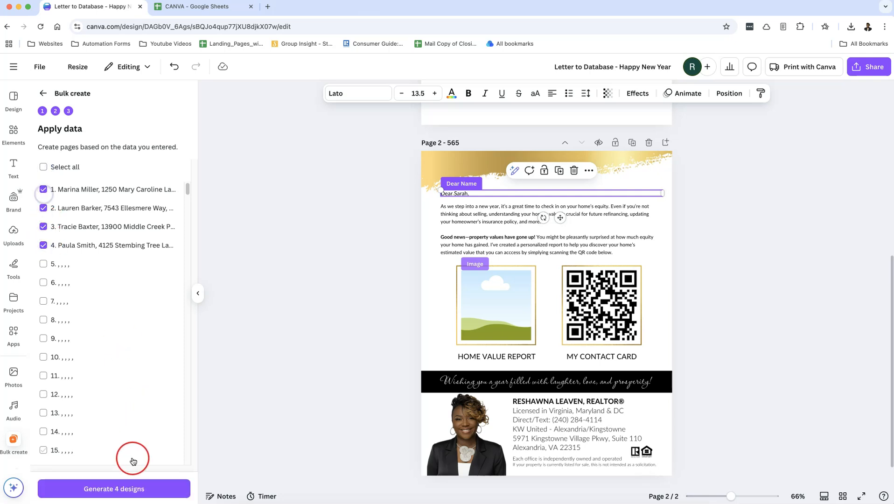
left_click(131, 489)
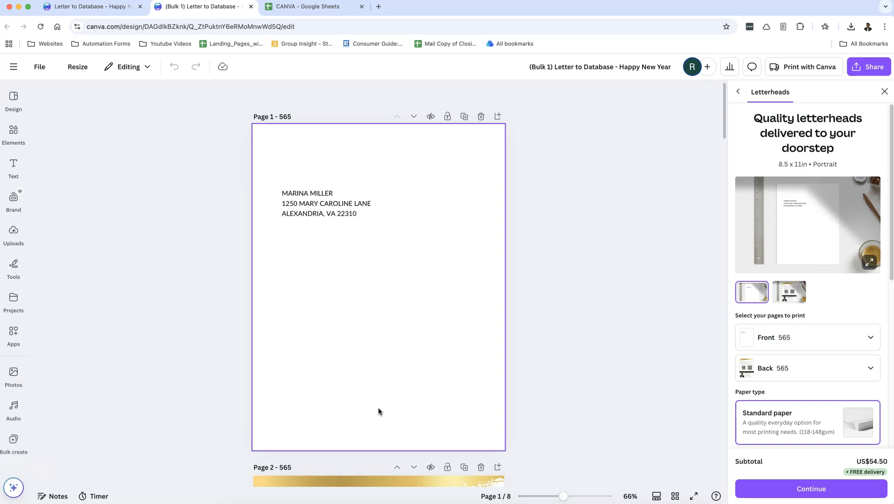
Step: Dismiss the Print with Canva offer and review the generated 8-page letter set
left_click(424, 389)
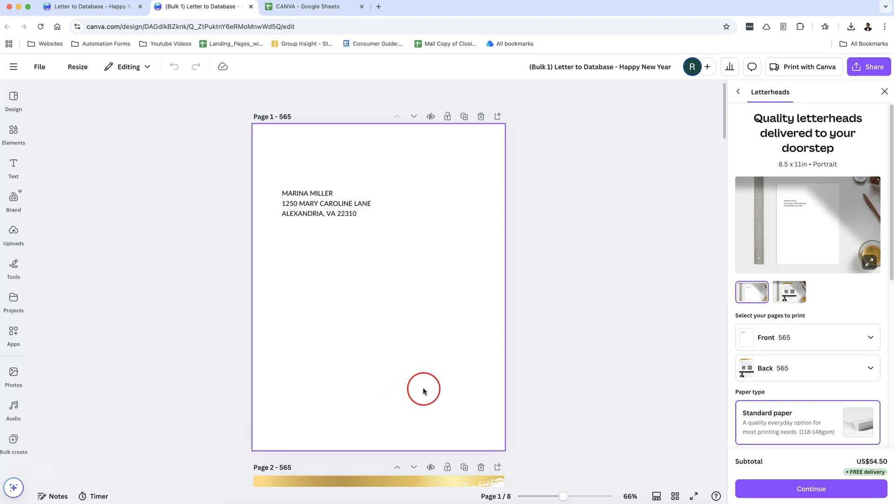
left_click(885, 91)
scroll(705, 394, "down", 10)
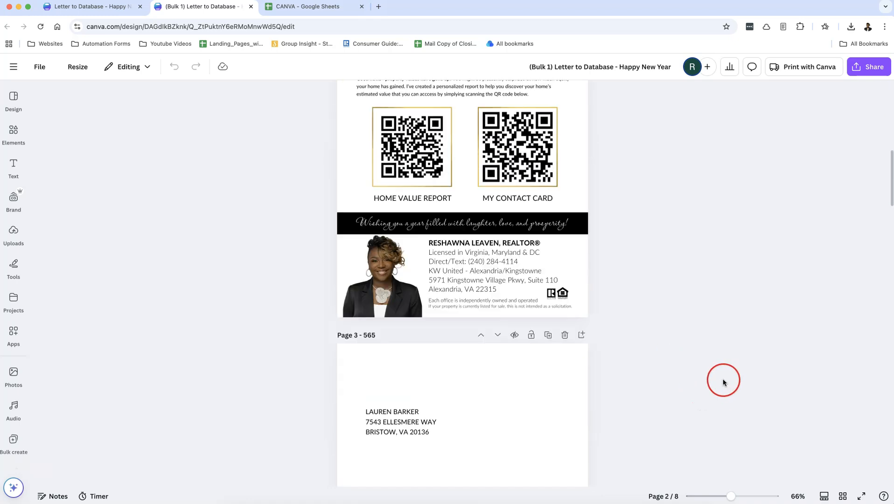
scroll(723, 382, "down", 5)
scroll(723, 382, "down", 8)
scroll(426, 226, "up", 1)
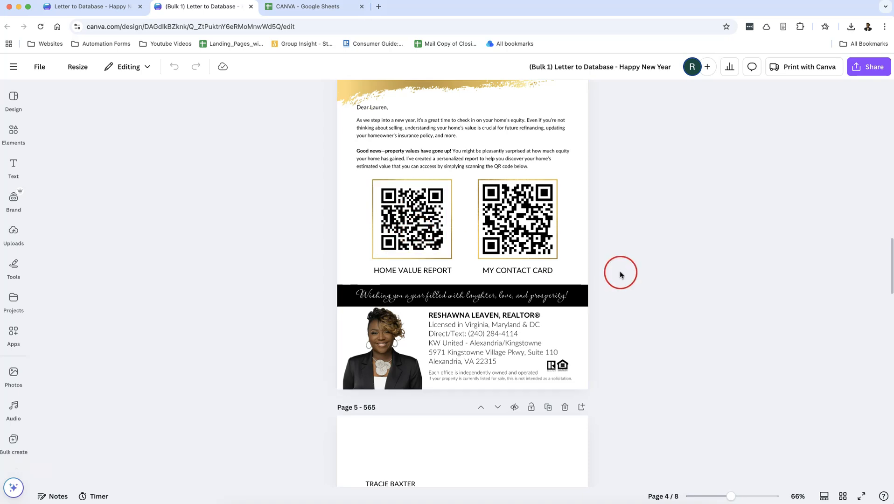
scroll(626, 277, "down", 12)
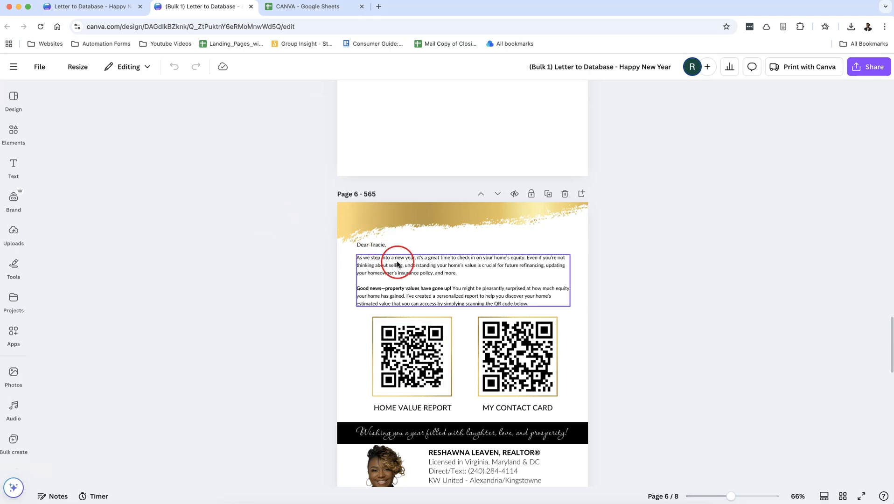
scroll(471, 264, "up", 3)
scroll(456, 253, "up", 2)
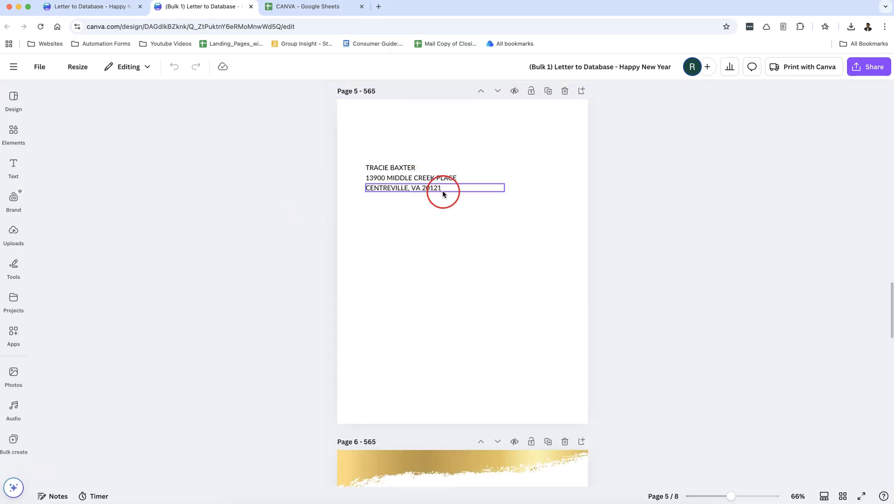
scroll(443, 191, "down", 4)
scroll(462, 292, "down", 2)
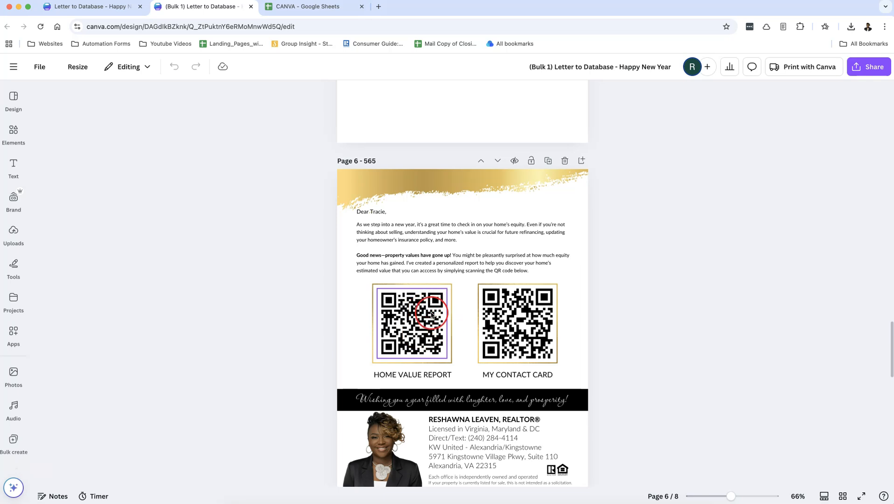
Step: Enlarge page 6's Home Value Report QR code to fill its frame at 2.4 × 2.4
left_click(429, 324)
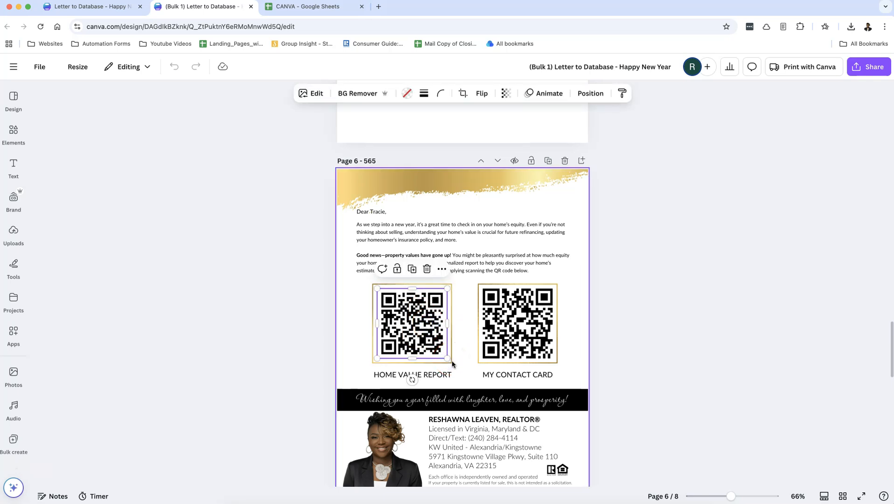
left_click_drag(444, 358, 452, 363)
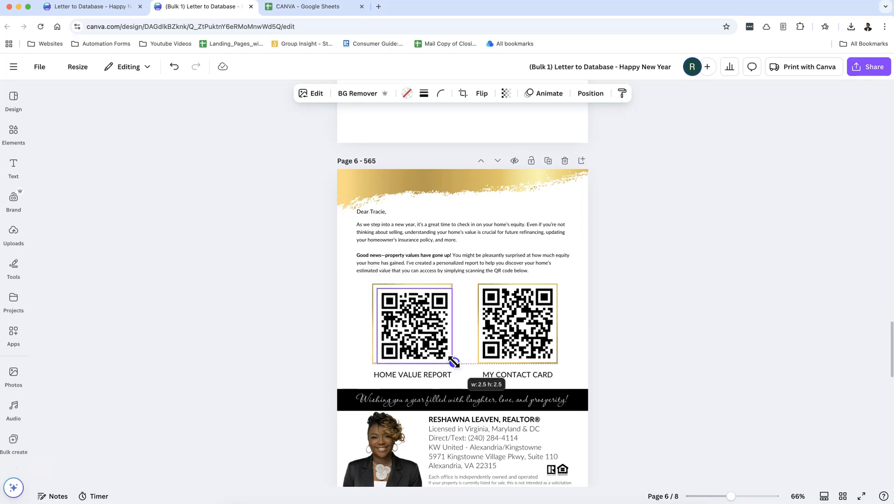
left_click(663, 340)
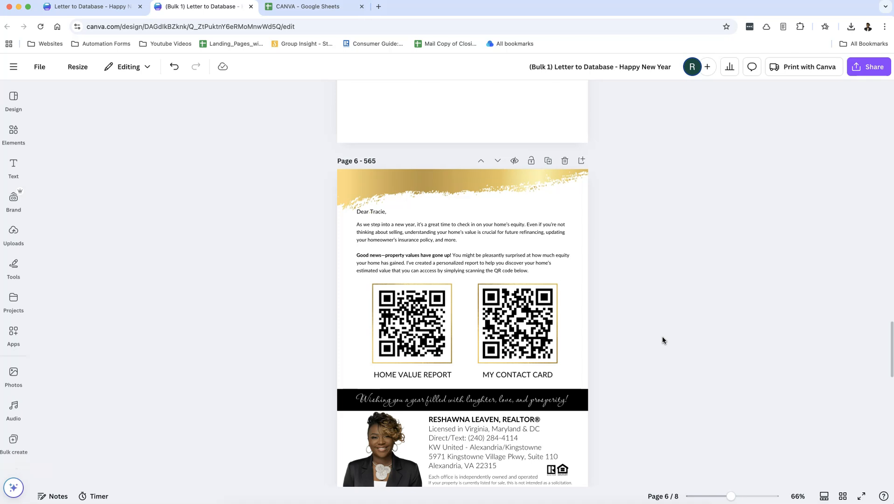
scroll(690, 332, "down", 8)
left_click(717, 327)
scroll(717, 326, "down", 8)
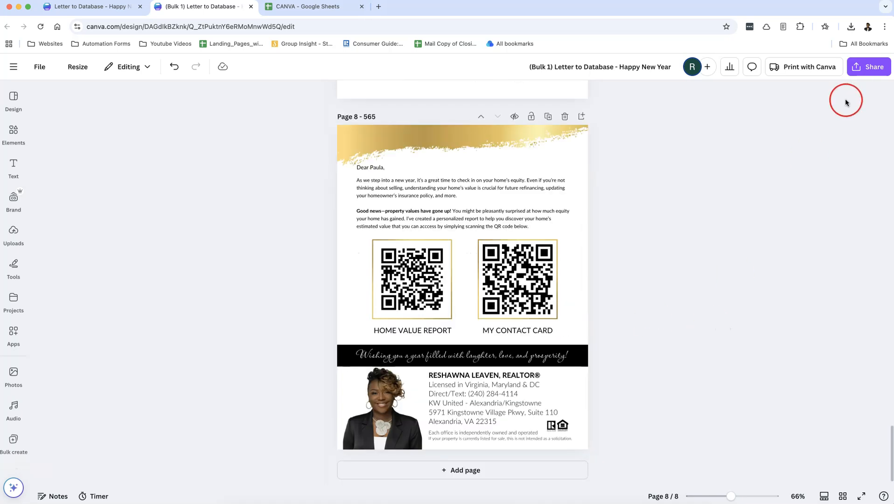
scroll(678, 274, "up", 20)
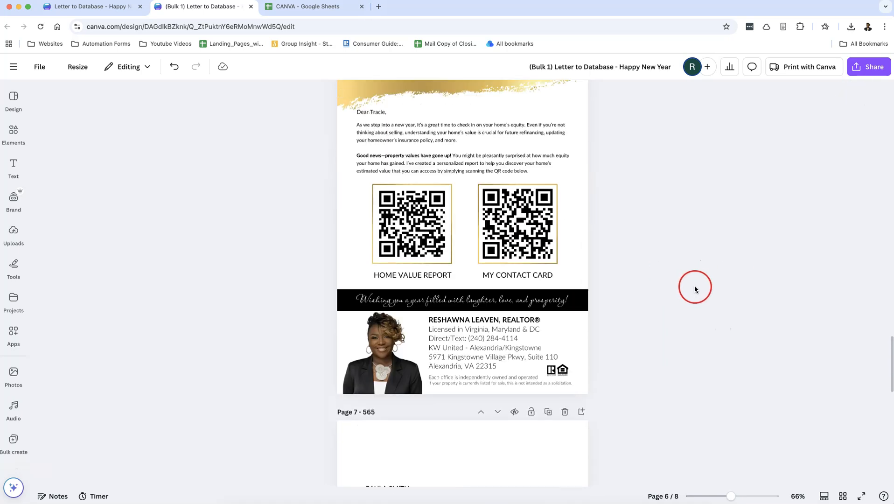
scroll(712, 296, "up", 20)
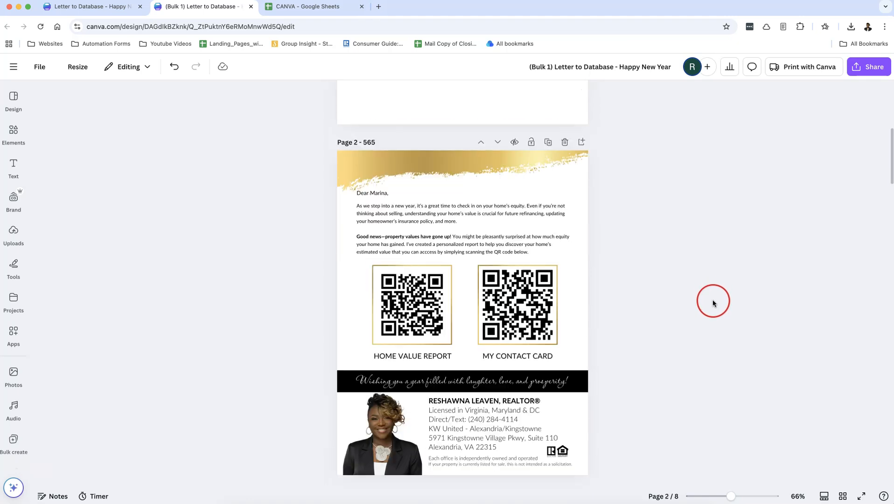